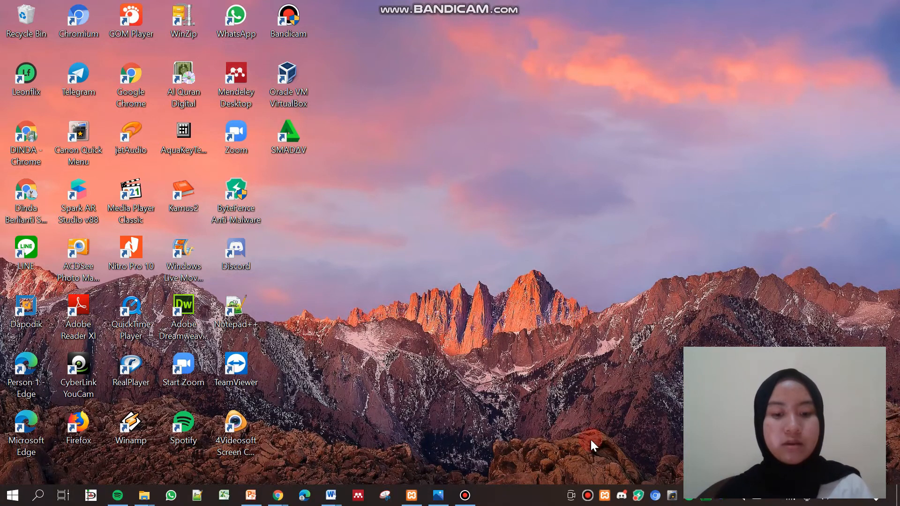
Restore the XAMPP Control Panel v3.2.4 window from the taskbar
left_click(411, 495)
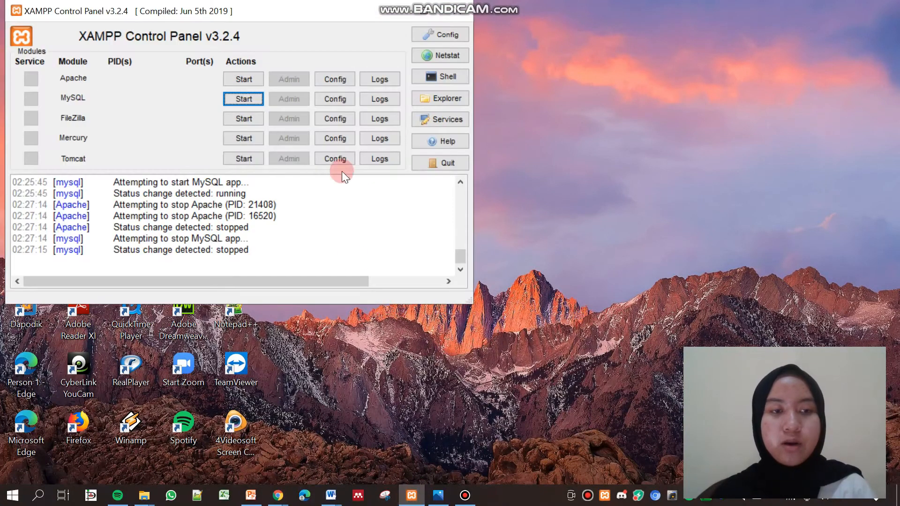
Start the Apache and MySQL servers, then minimize the XAMPP Control Panel
left_click(244, 78)
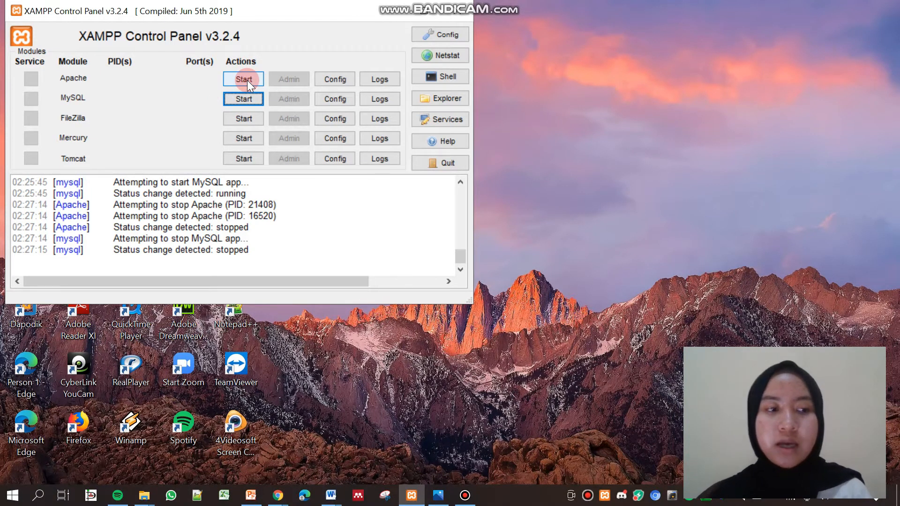
left_click(246, 80)
left_click(246, 96)
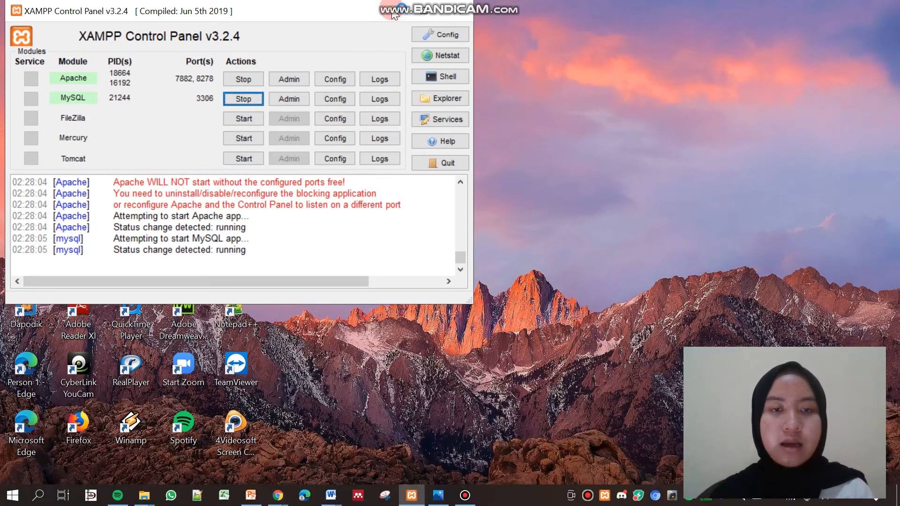
left_click(419, 11)
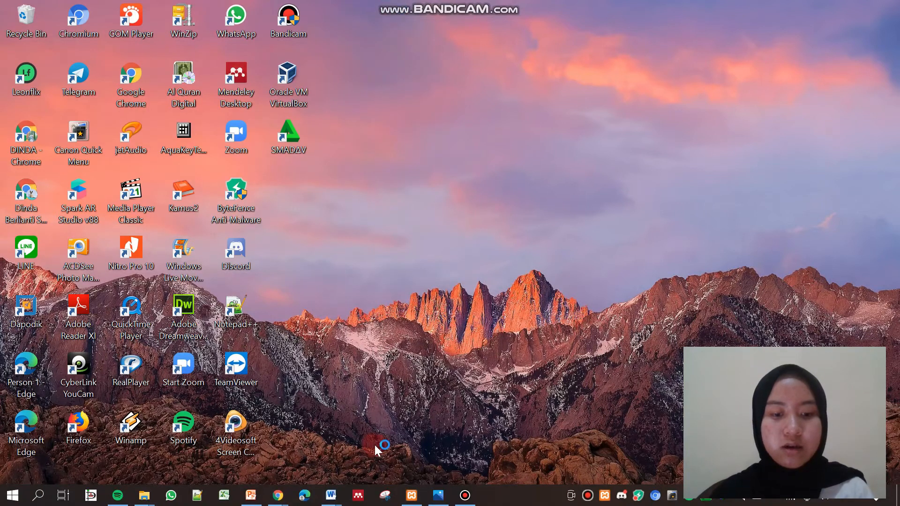
From the Chrome catalogue page, enter the admin area via MASUK Pustakawan
mouse_move(281, 495)
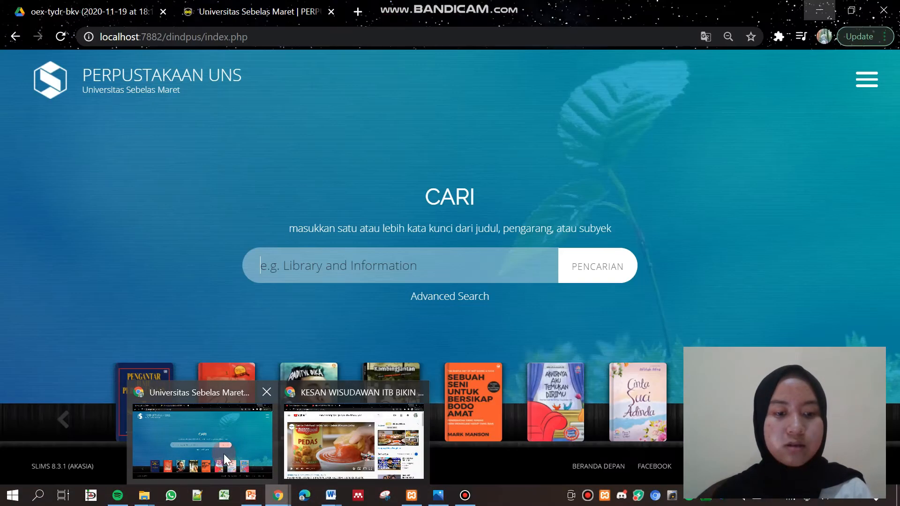
left_click(224, 454)
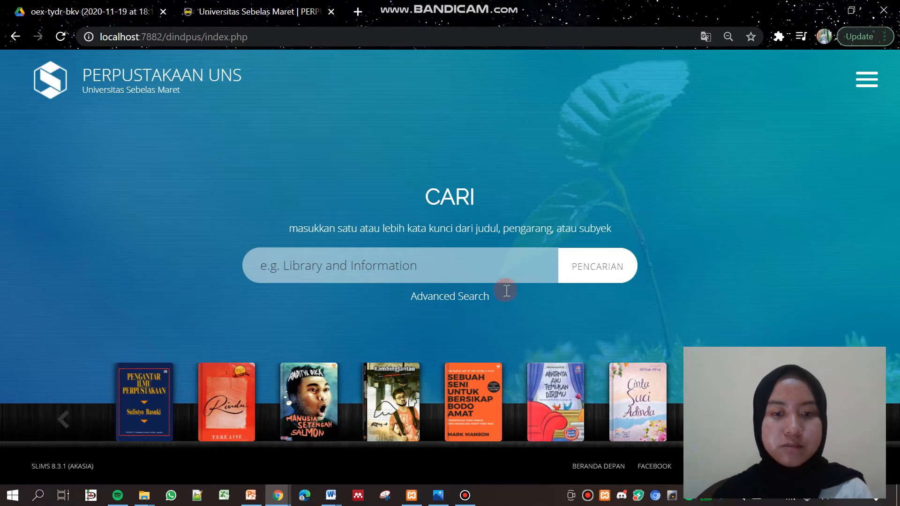
left_click(860, 88)
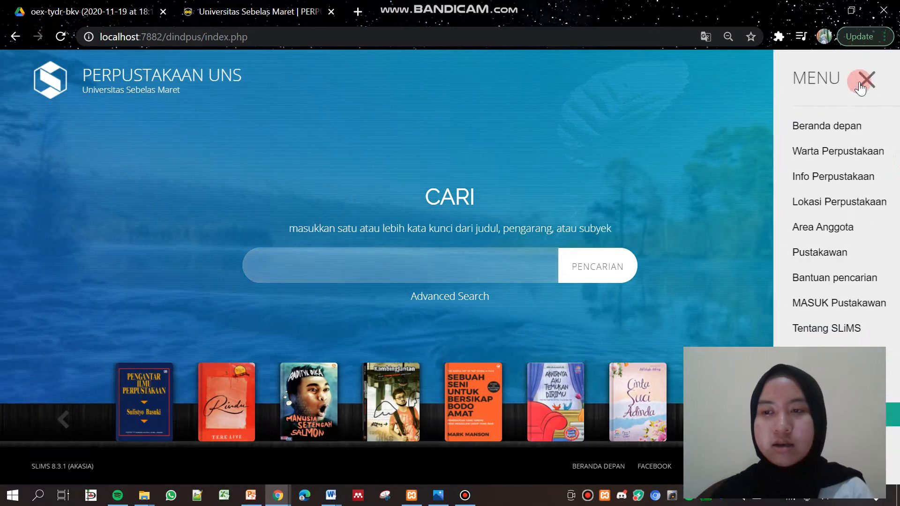
left_click(776, 306)
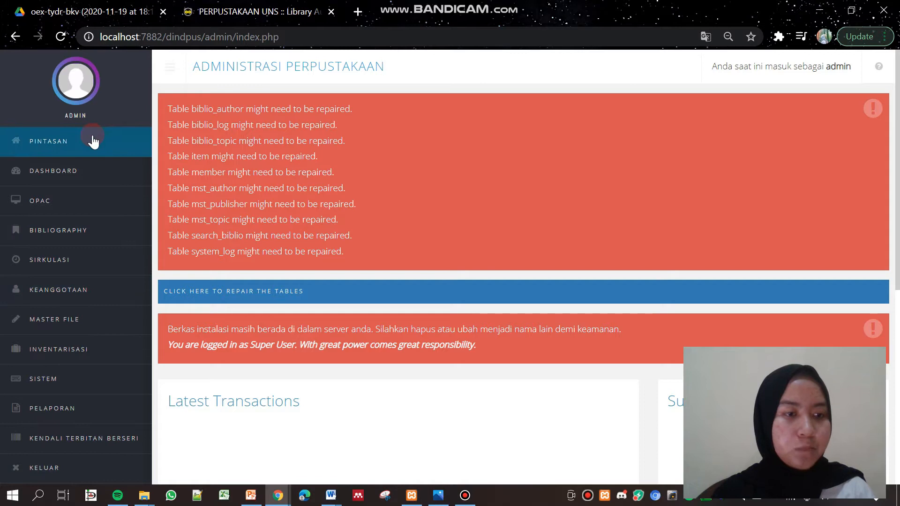
Review the Daftar Bibliografi list and the Lihat Daftar Anggota member list
left_click(89, 233)
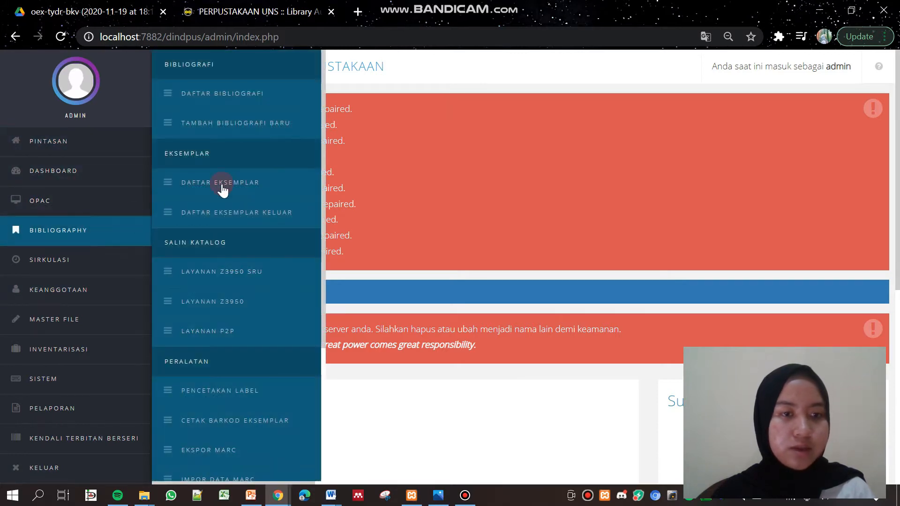
left_click(253, 96)
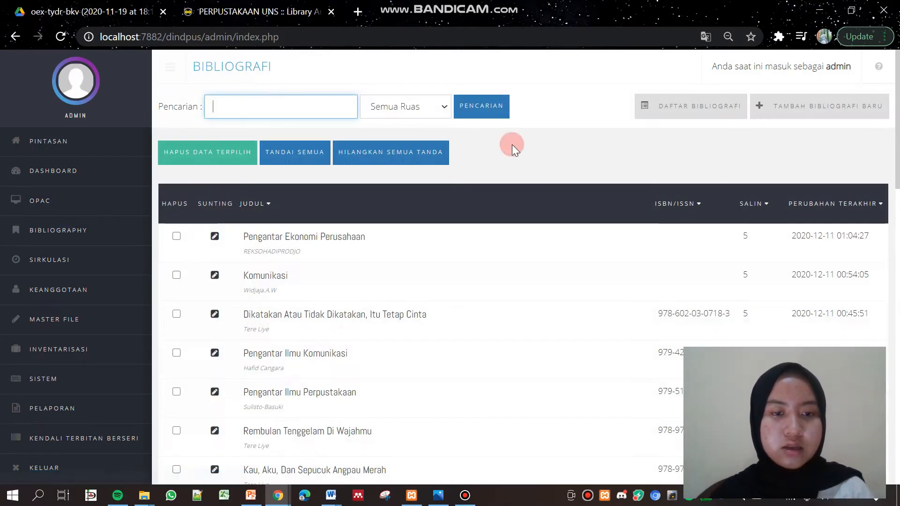
mouse_move(897, 101)
left_mouse_down()
mouse_move(897, 236)
mouse_move(896, 72)
left_mouse_up()
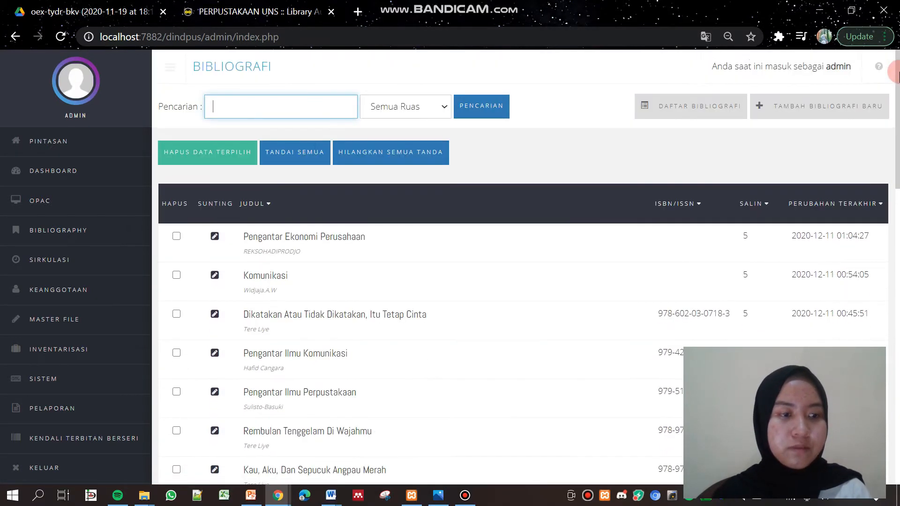
left_click(65, 289)
left_click(257, 211)
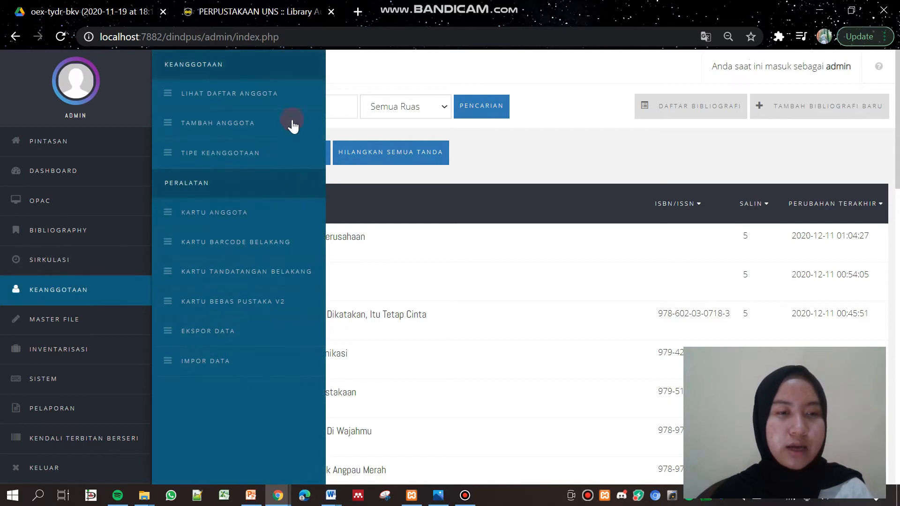
left_click(280, 93)
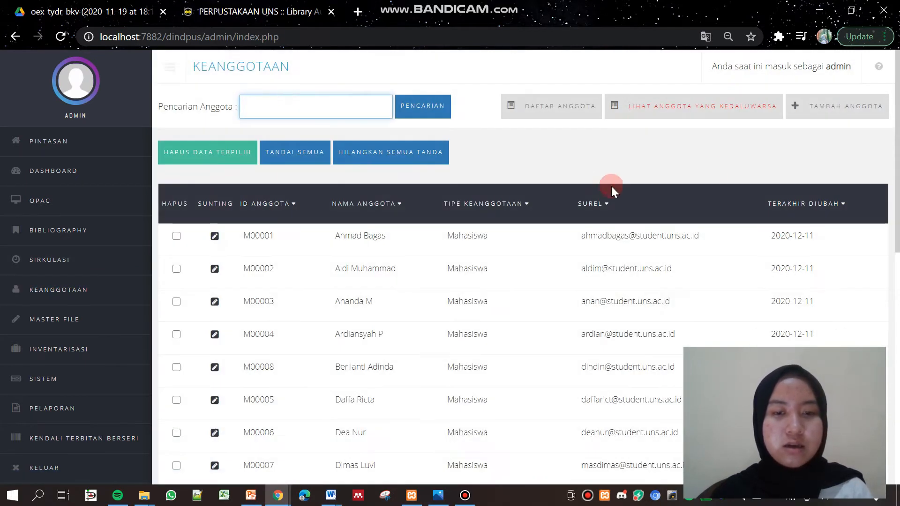
mouse_move(895, 104)
left_mouse_down()
mouse_move(892, 324)
mouse_move(897, 112)
left_mouse_up()
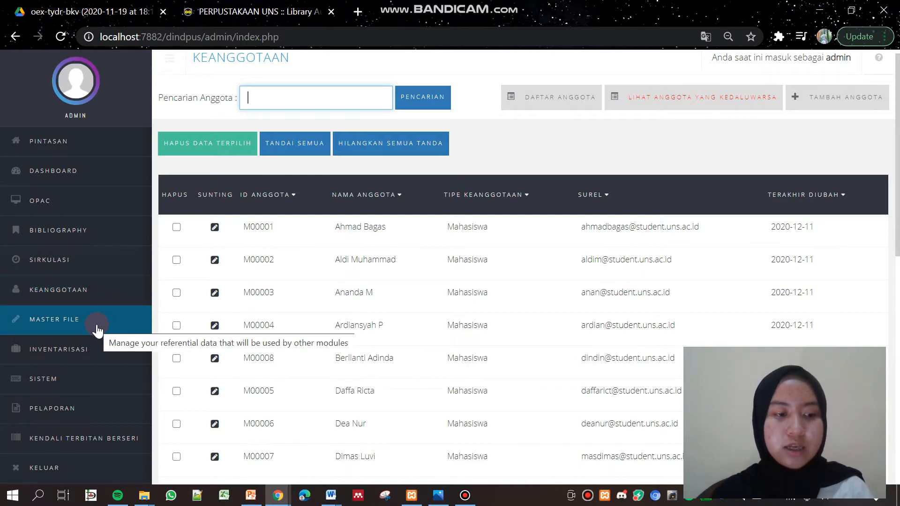
Open Sirkulasi > Mulai Transaksi with the ID Anggota field ready for input
left_click(94, 378)
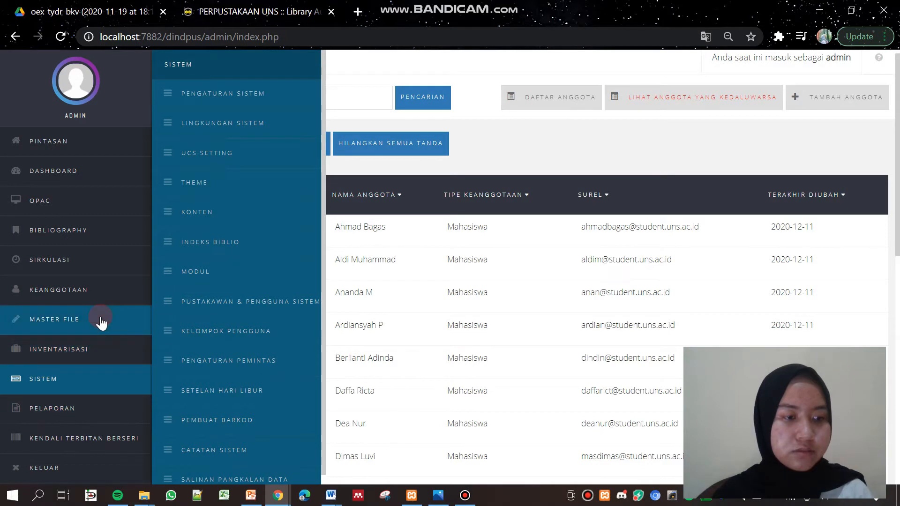
left_click(102, 281)
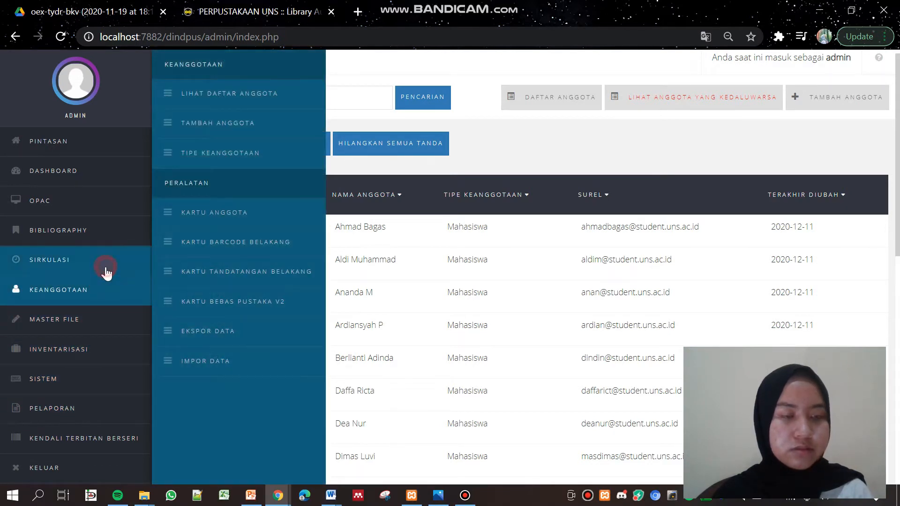
left_click(105, 266)
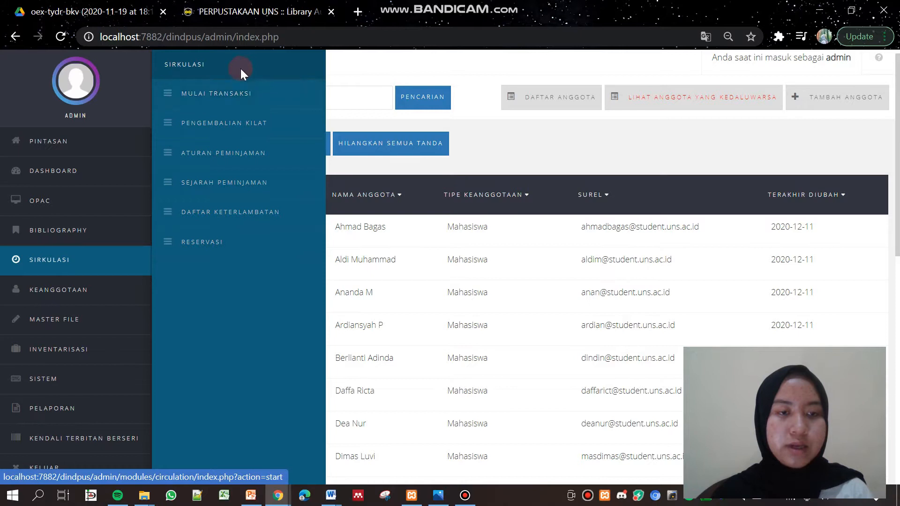
left_click(237, 104)
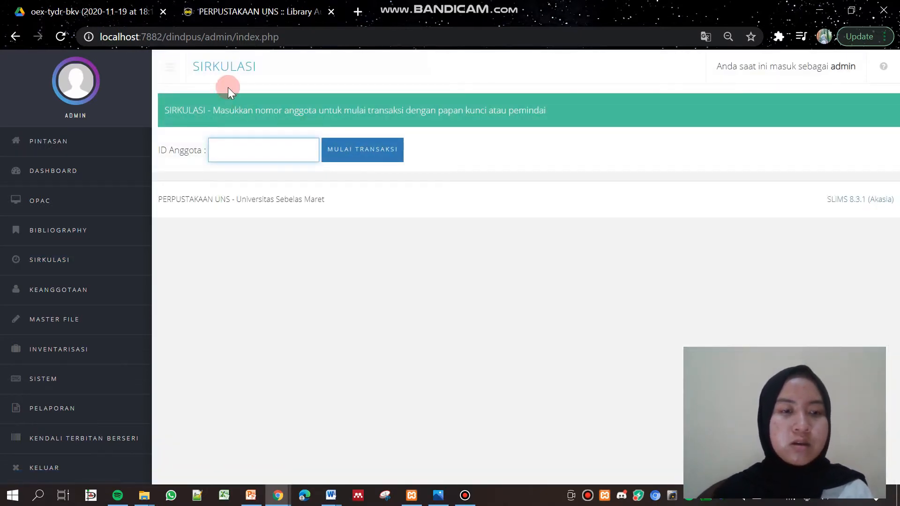
left_click(246, 158)
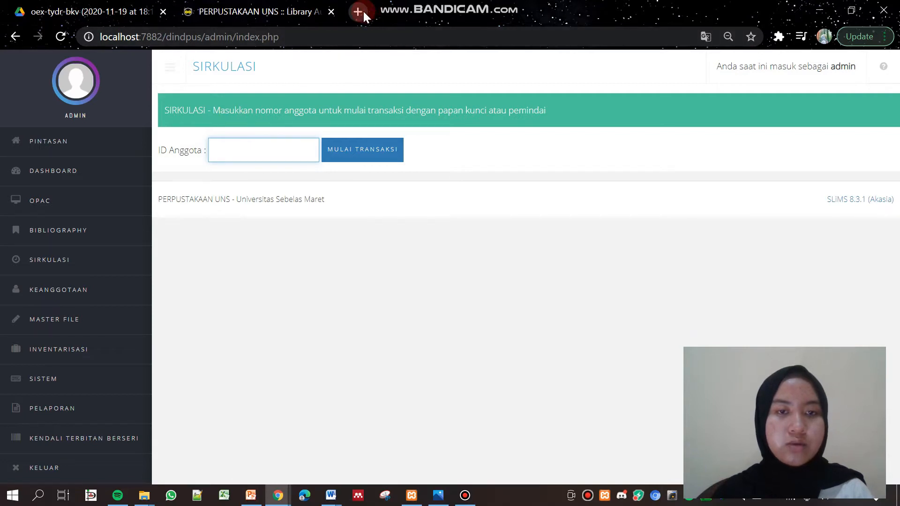
In a new tab, load localhost:7882/dindpus/ from the 'dind' address suggestion
left_click(363, 13)
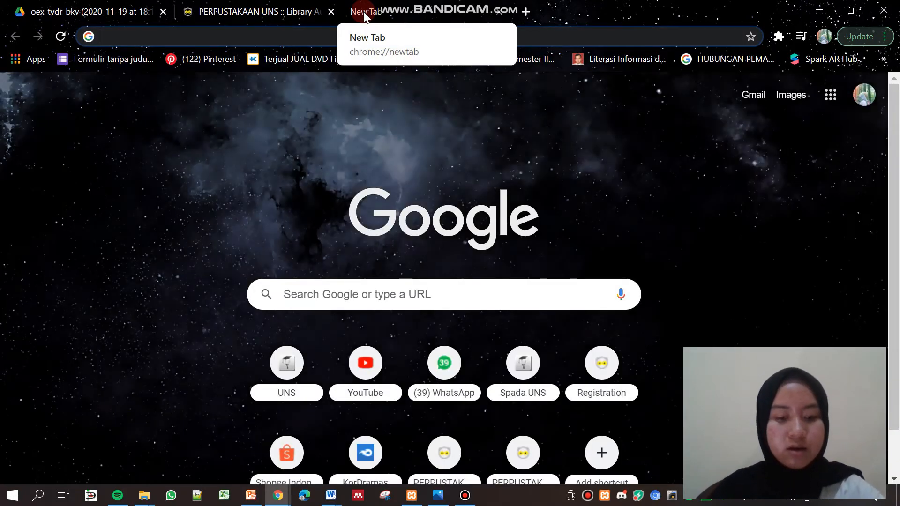
type("pe")
key("BackSpace")
key("BackSpace")
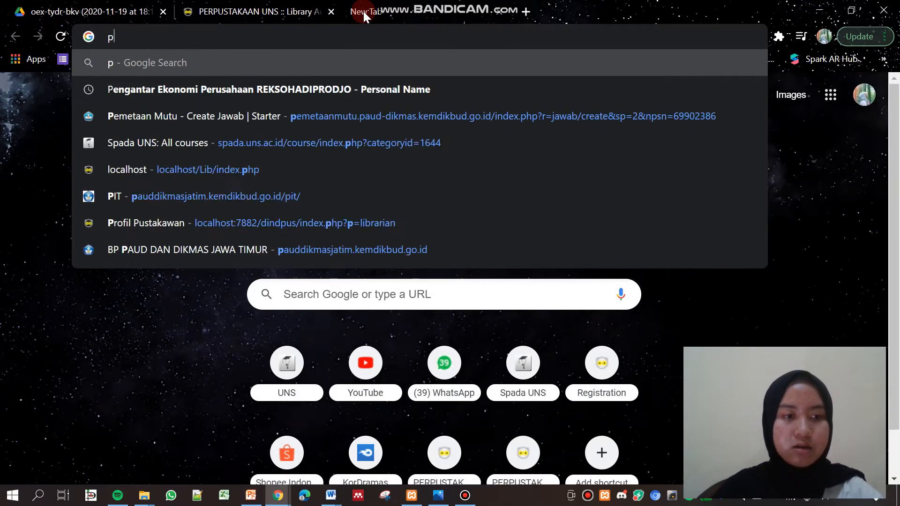
key("BackSpace")
type("sl")
key("BackSpace")
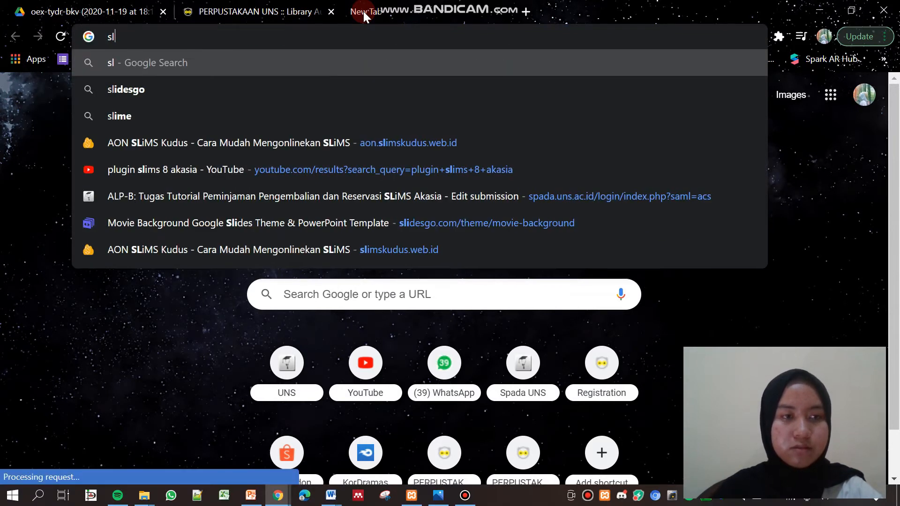
key("BackSpace")
key("BackSpace")
type("dind")
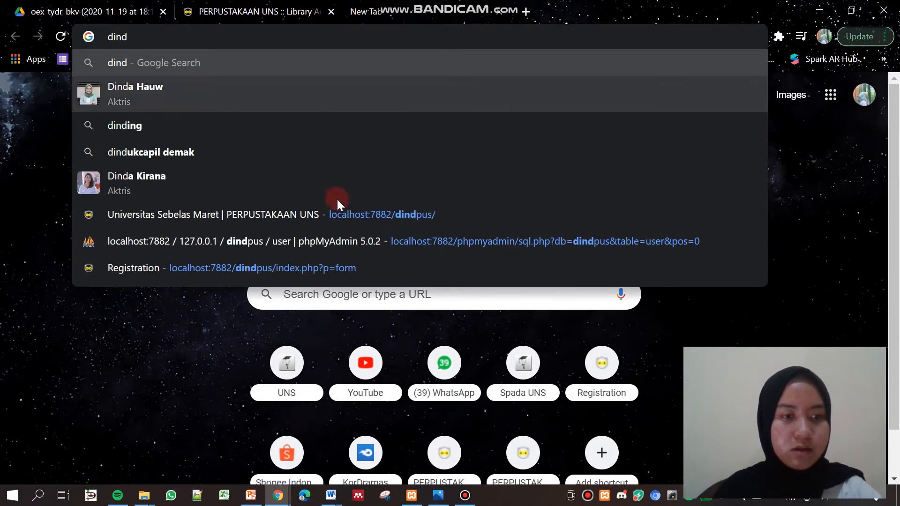
left_click(319, 218)
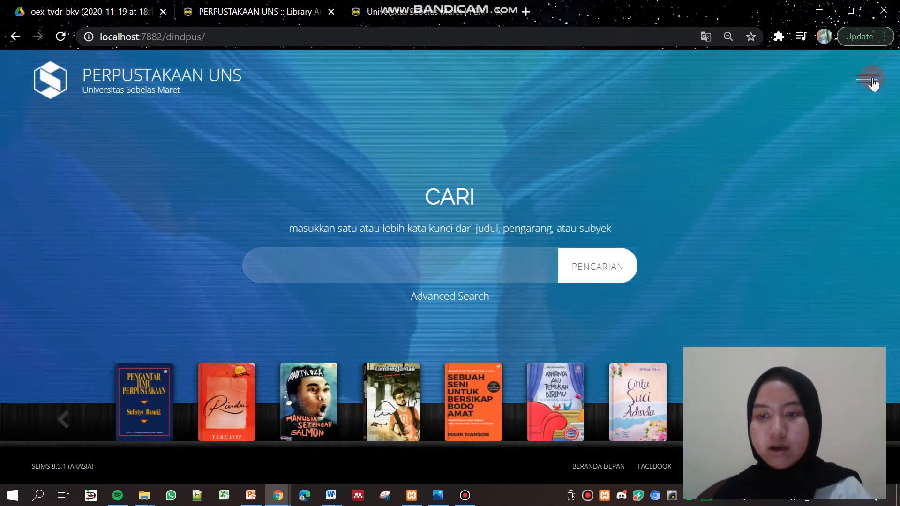
left_click(871, 80)
Enter admin via MASUK Pustakawan and show the Keanggotaan member list
left_click(754, 304)
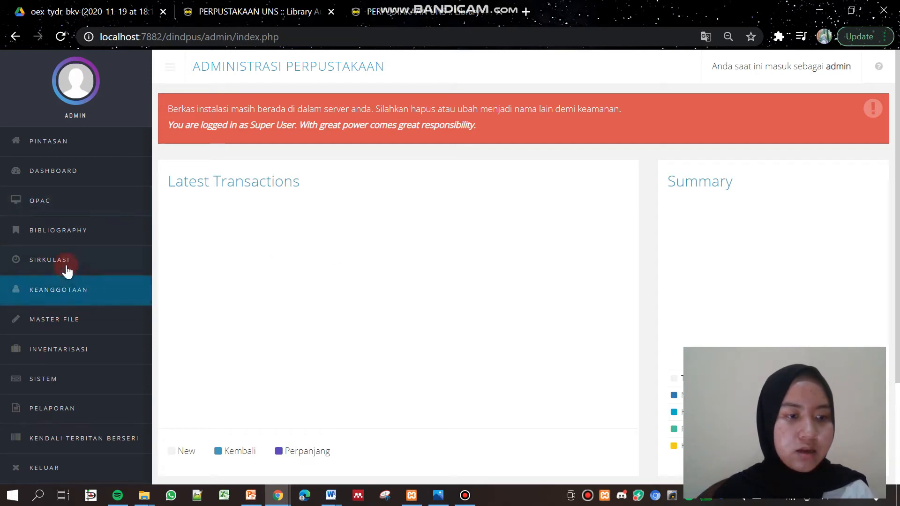
left_click(67, 295)
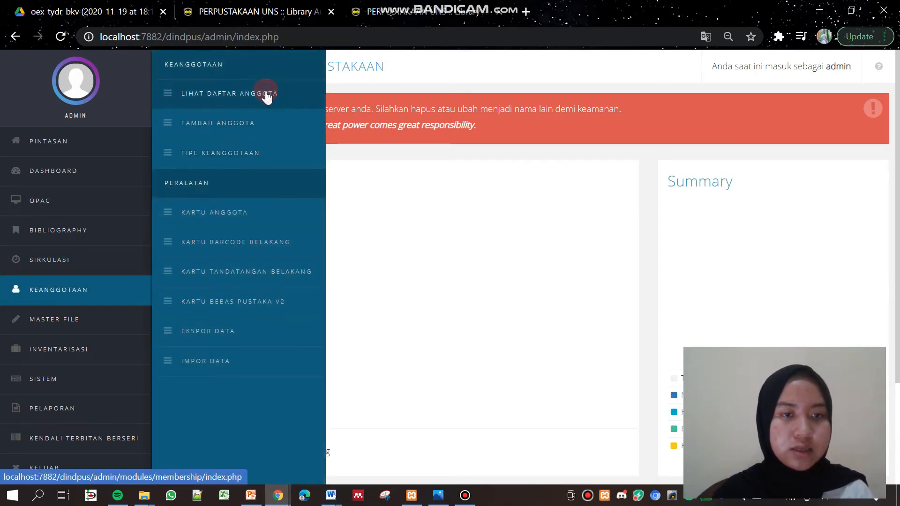
left_click(266, 94)
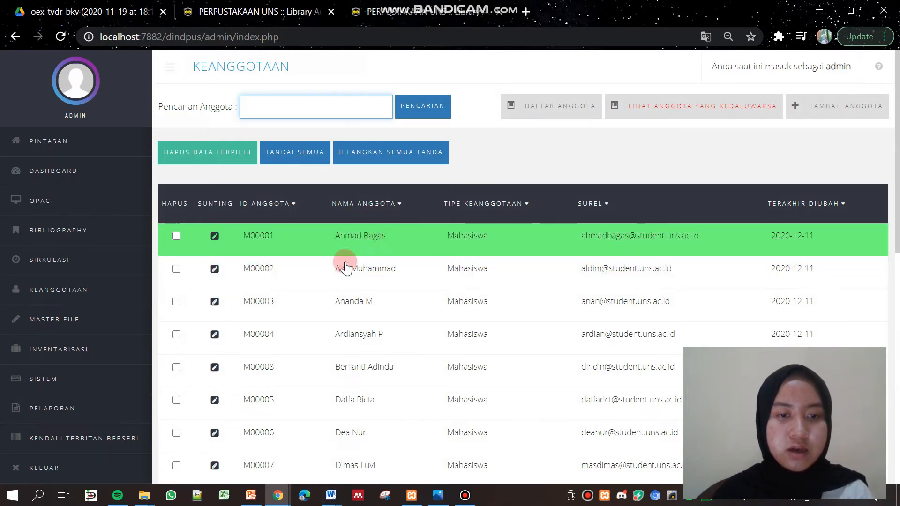
Copy the first member's ID and go back to the Sirkulasi tab
left_click_drag(243, 236, 274, 242)
right_click(280, 238)
left_click(287, 249)
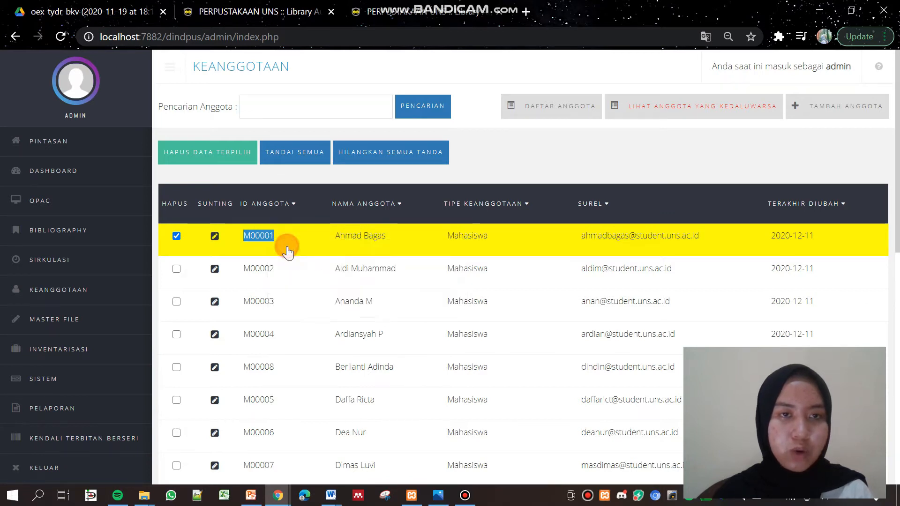
left_click(275, 12)
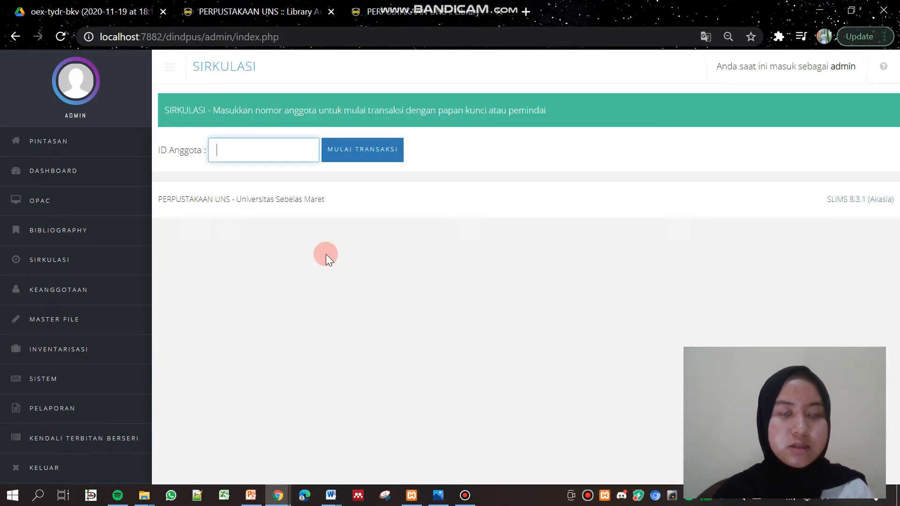
Paste the copied member ID into ID Anggota and start the transaction with MULAI TRANSAKSI
right_click(277, 153)
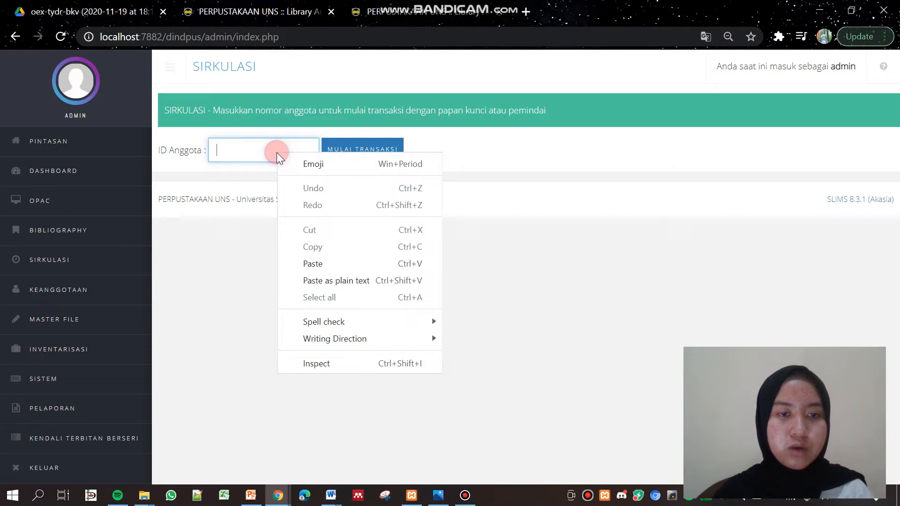
left_click(338, 264)
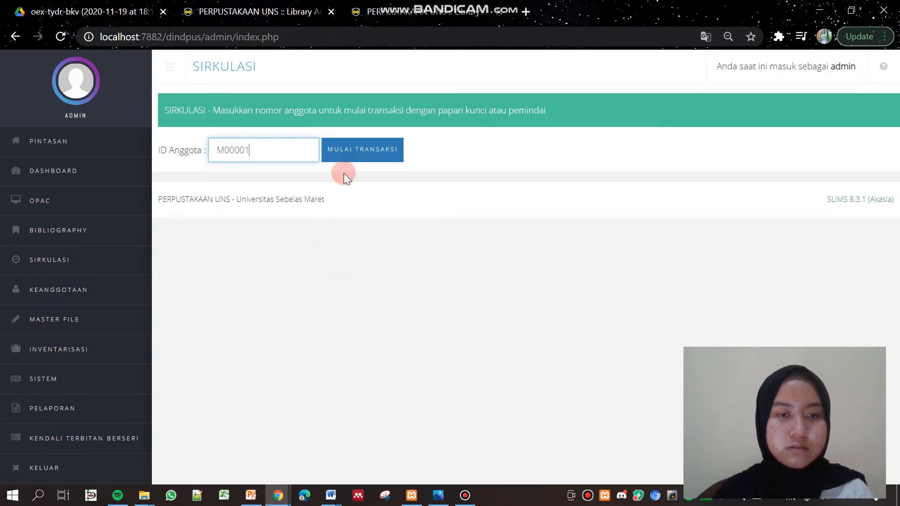
left_click(360, 143)
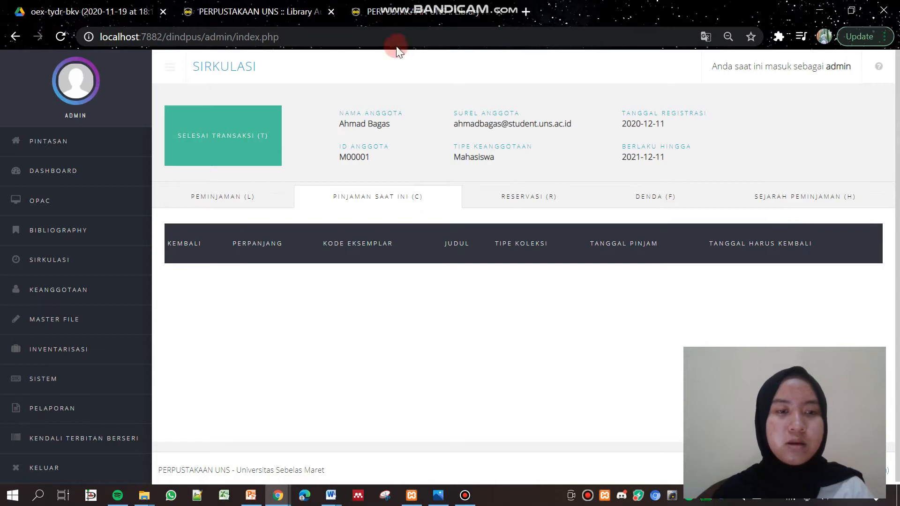
left_click(454, 3)
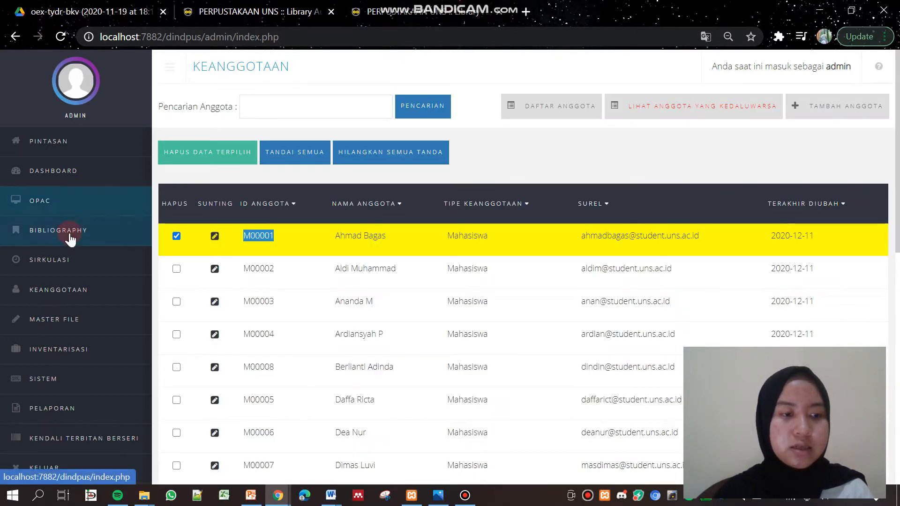
Check Manusia Setengah Salmon's Ketersediaan table in the OPAC, then return to circulation
left_click(64, 196)
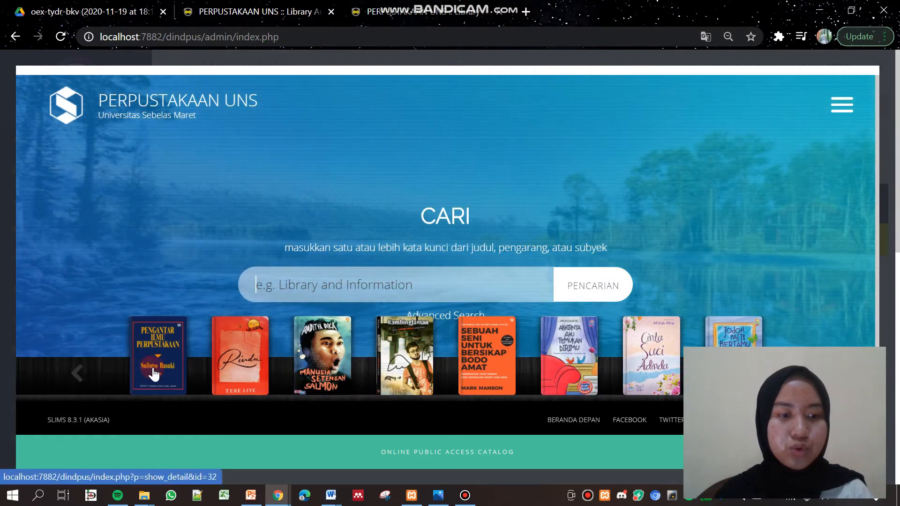
left_click(323, 364)
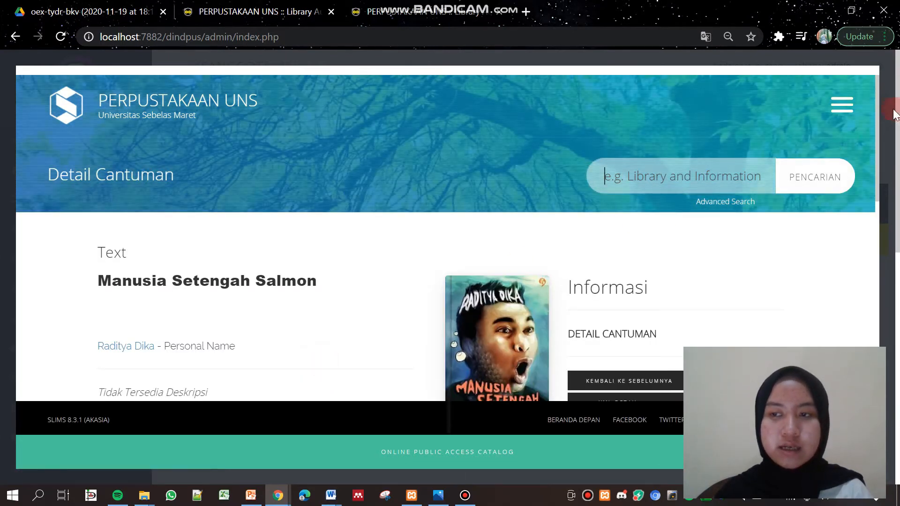
left_click_drag(873, 107, 880, 196)
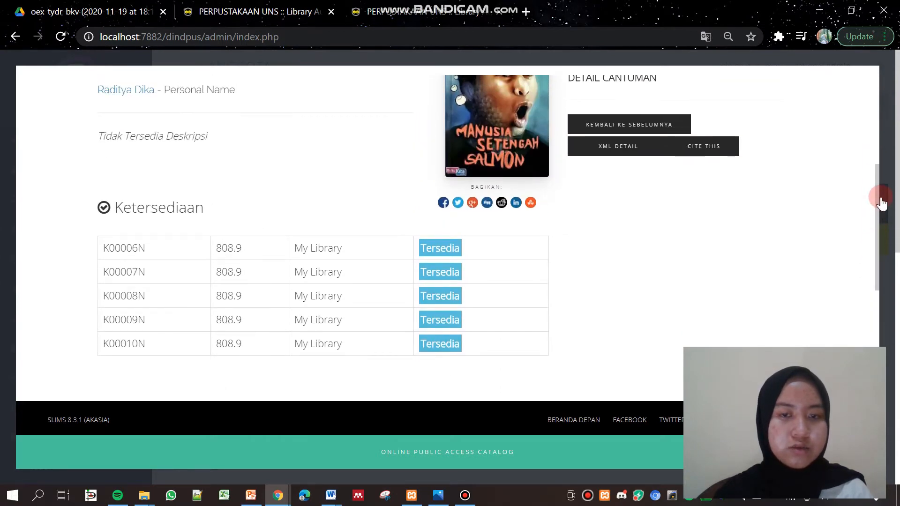
left_click_drag(875, 177, 881, 131)
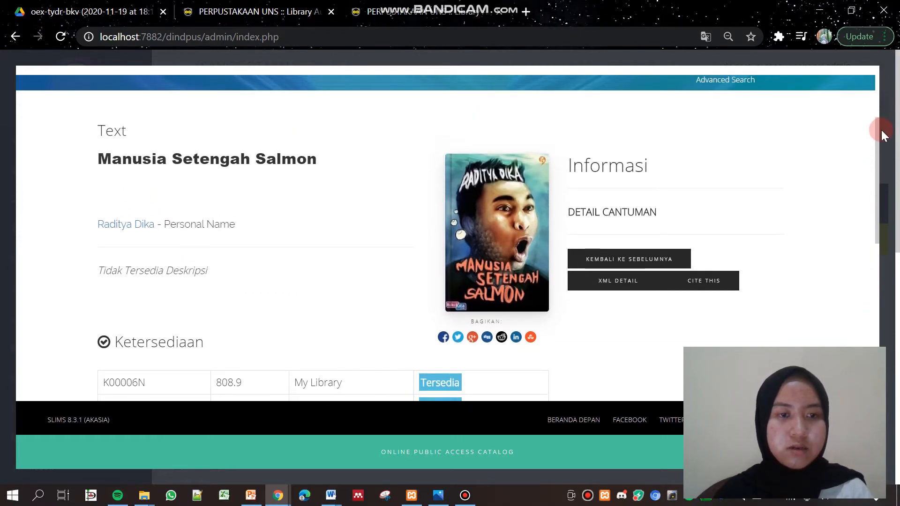
left_click(228, 1)
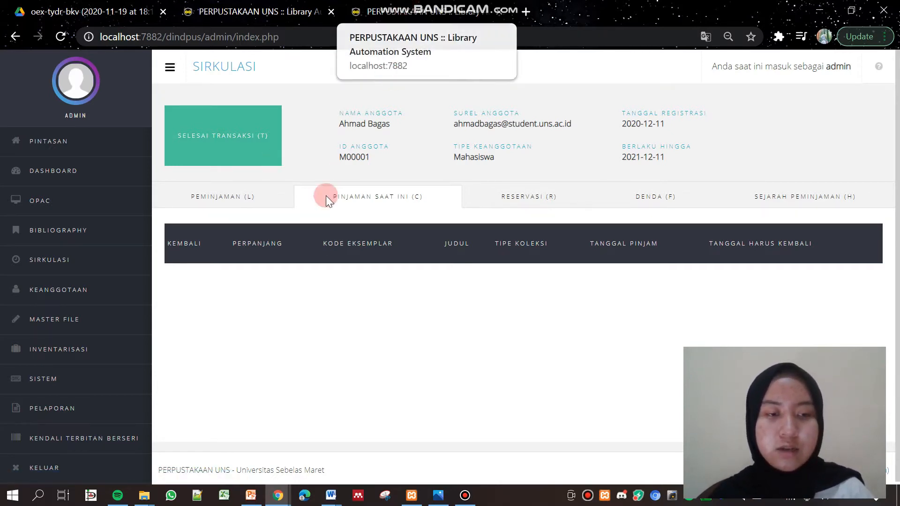
Open the PEMINJAMAN tab, then view copies K00006N–K00010N in the OPAC record
left_click(238, 202)
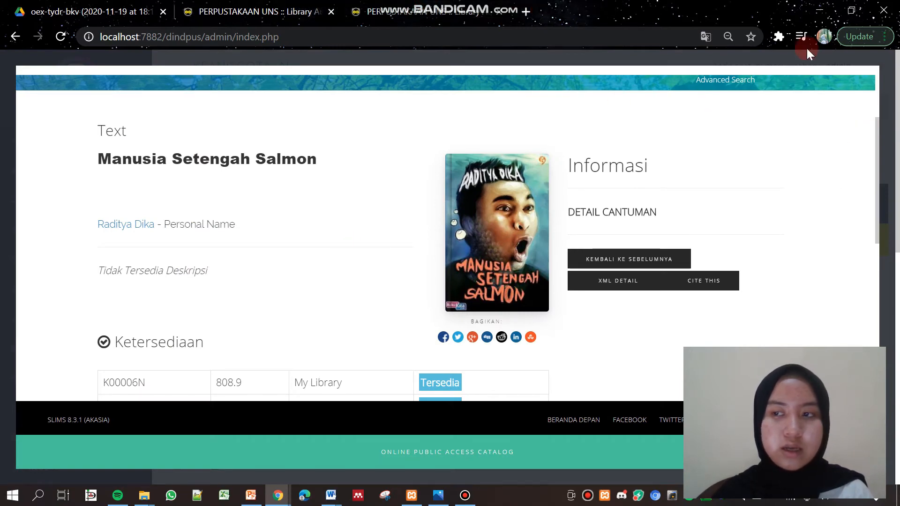
left_click_drag(877, 127, 143, 211)
Paste copy code K00006N into Kode Eksemplar/Barkod and lend it, due 2020-12-18
right_click(142, 212)
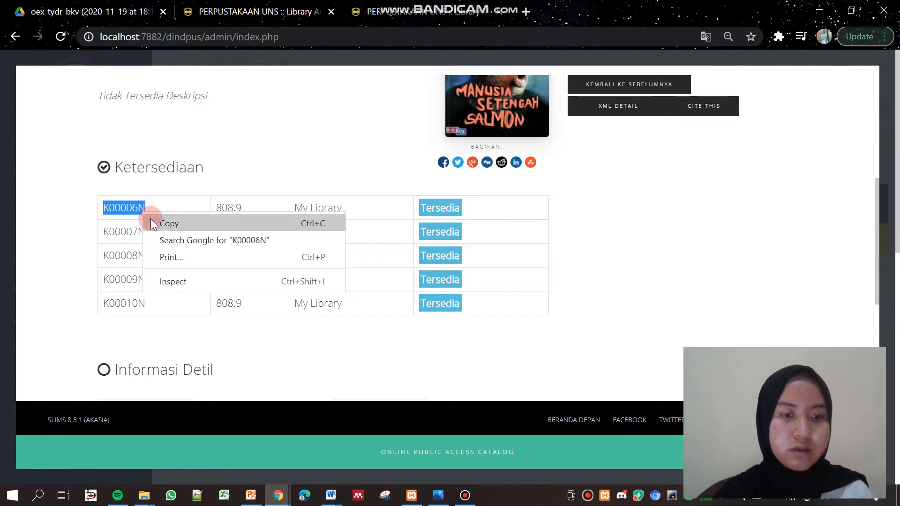
left_click(151, 218)
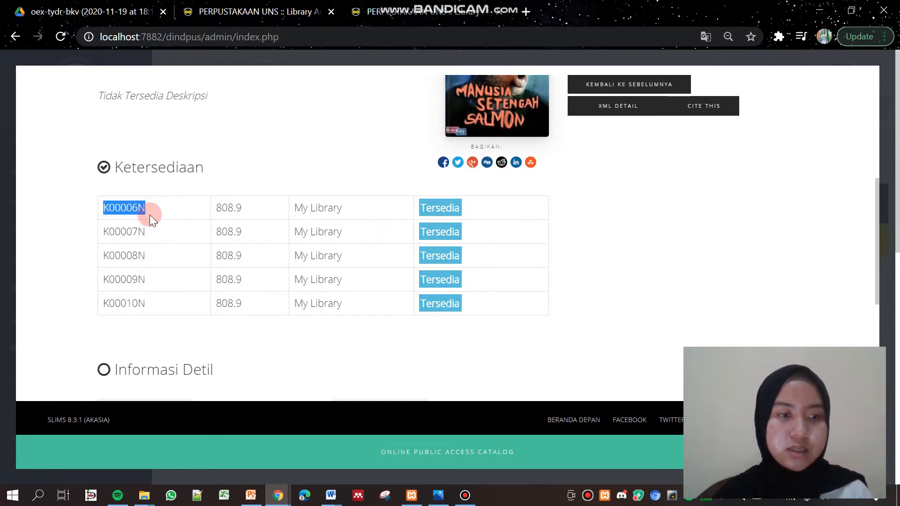
left_click(239, 7)
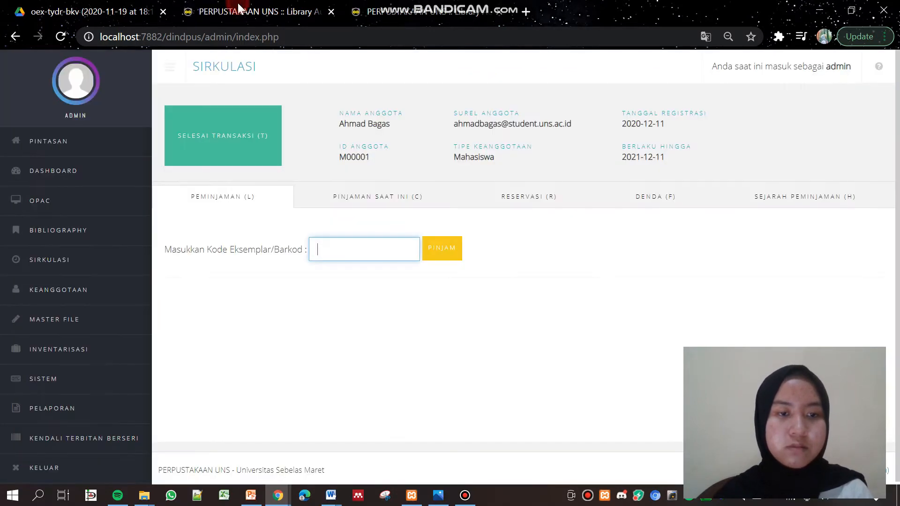
right_click(342, 247)
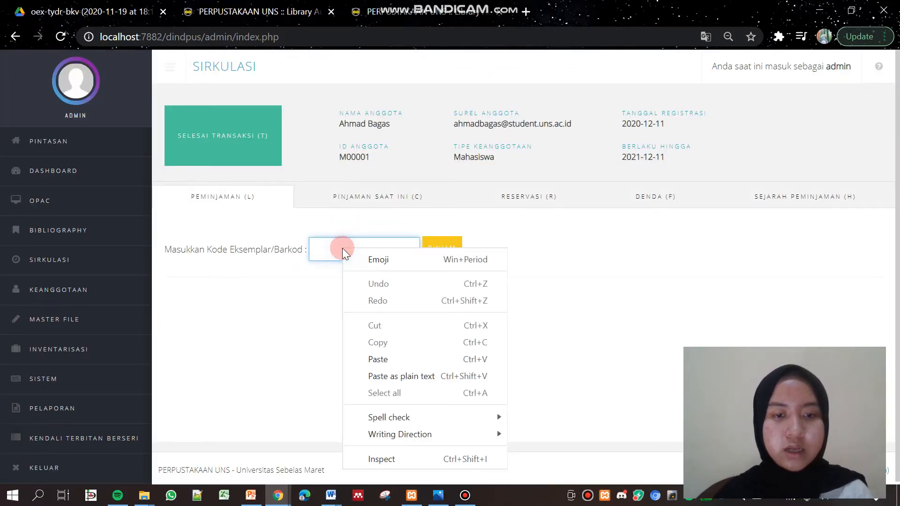
left_click(377, 359)
left_click(448, 241)
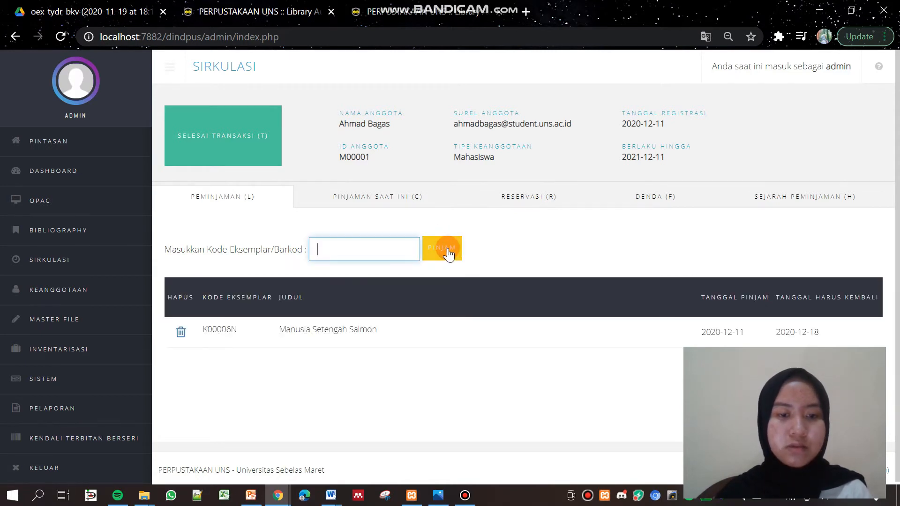
scroll(834, 305, "down", 1)
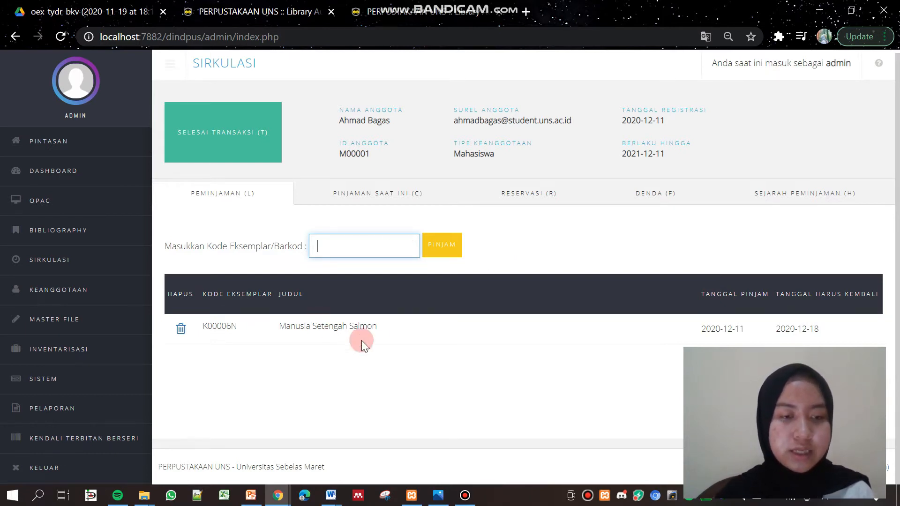
Finish and confirm the member's circulation transaction, then return to the Manusia Setengah Salmon copies list
left_click(262, 139)
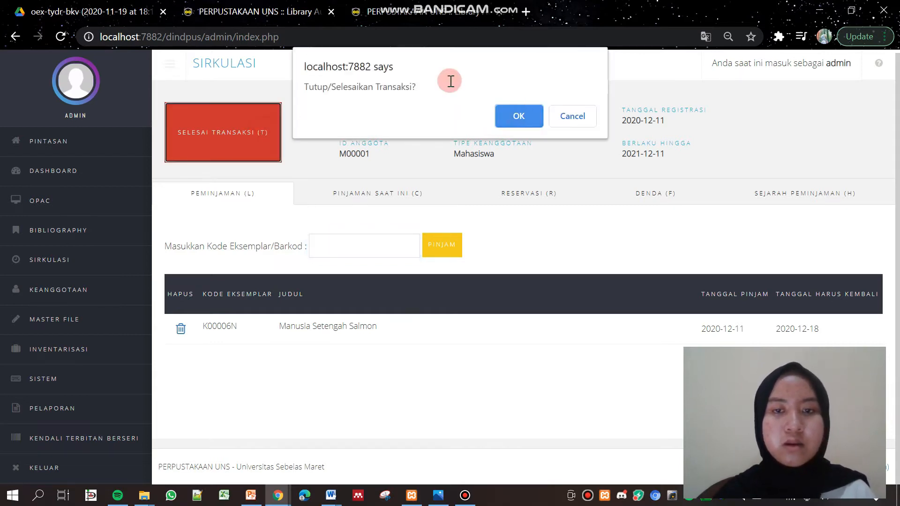
left_click(515, 117)
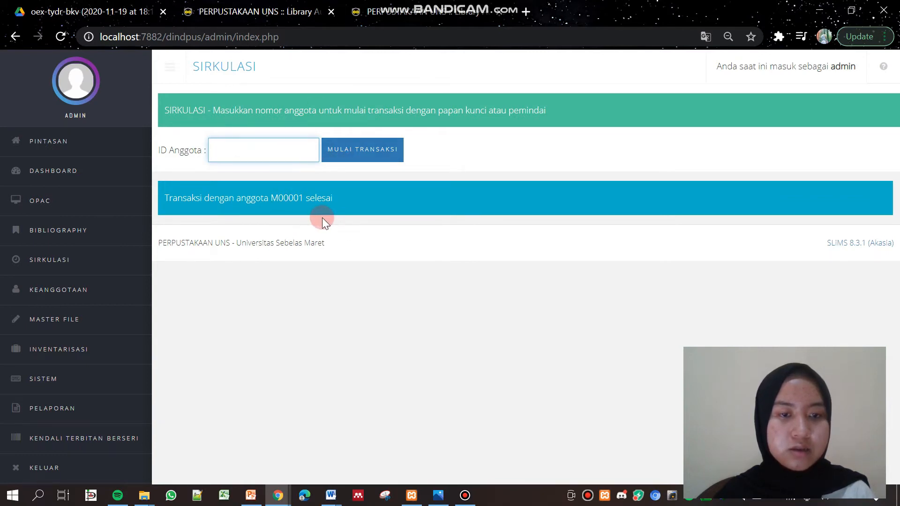
left_click(343, 161)
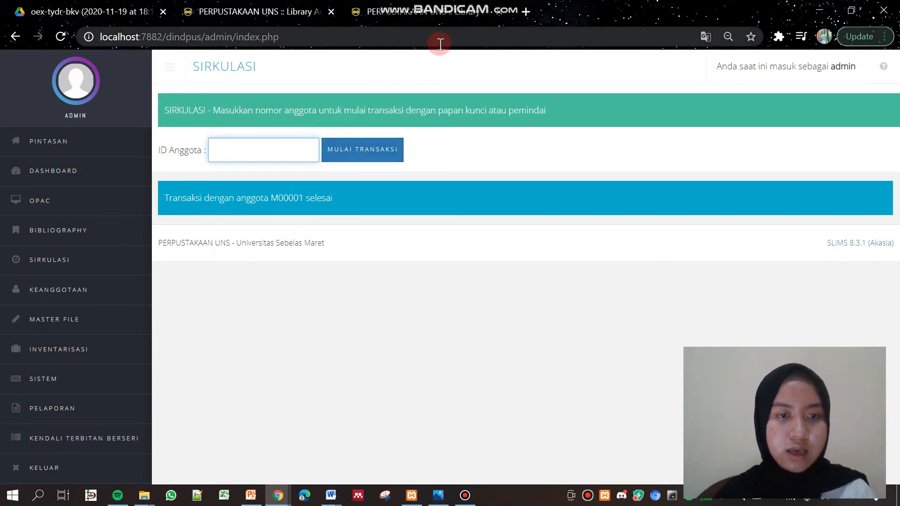
left_click(275, 146)
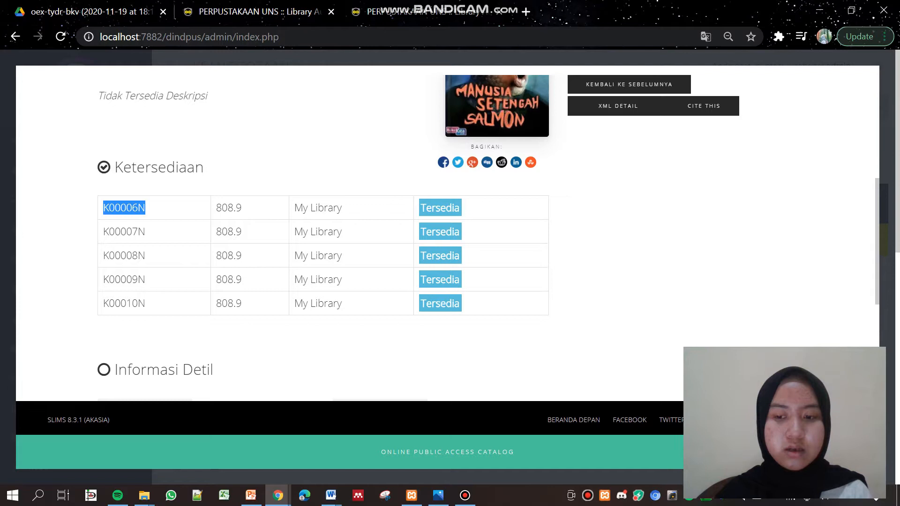
Enter the librarian area and copy member ID M00001 from the member list
left_click(15, 37)
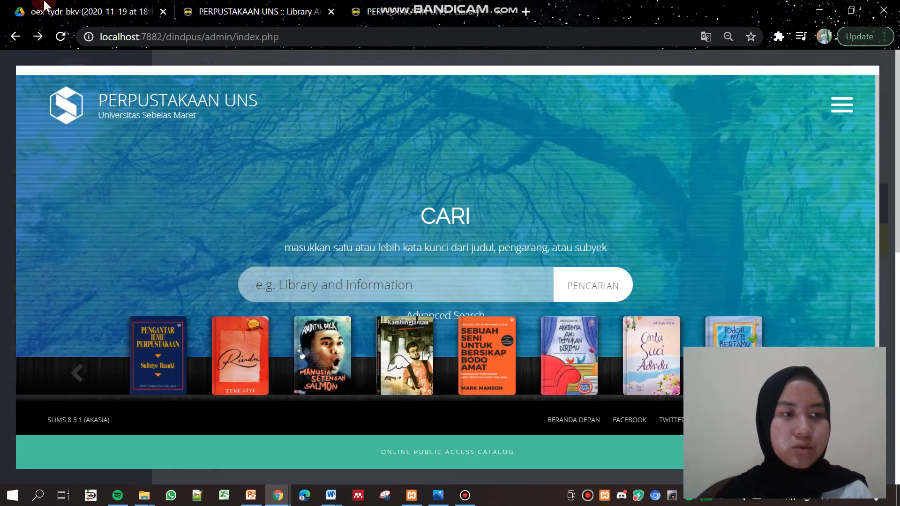
left_click(19, 36)
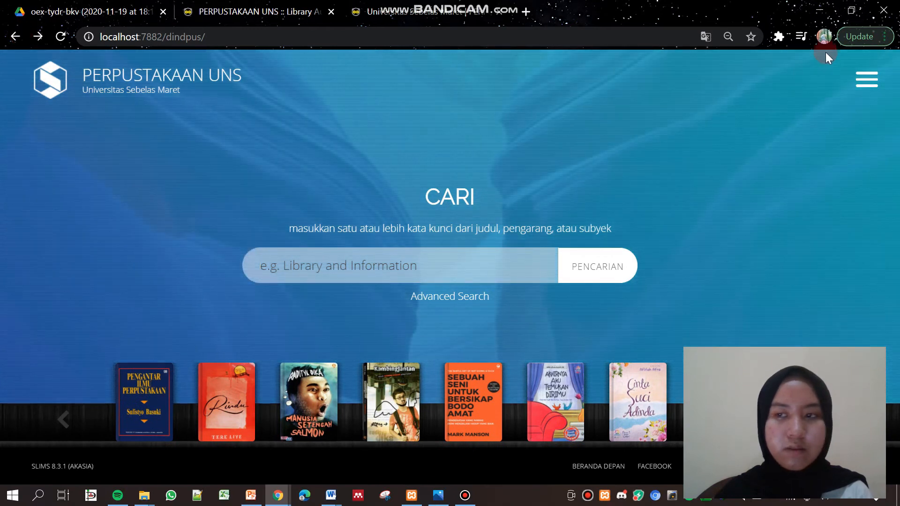
left_click(867, 80)
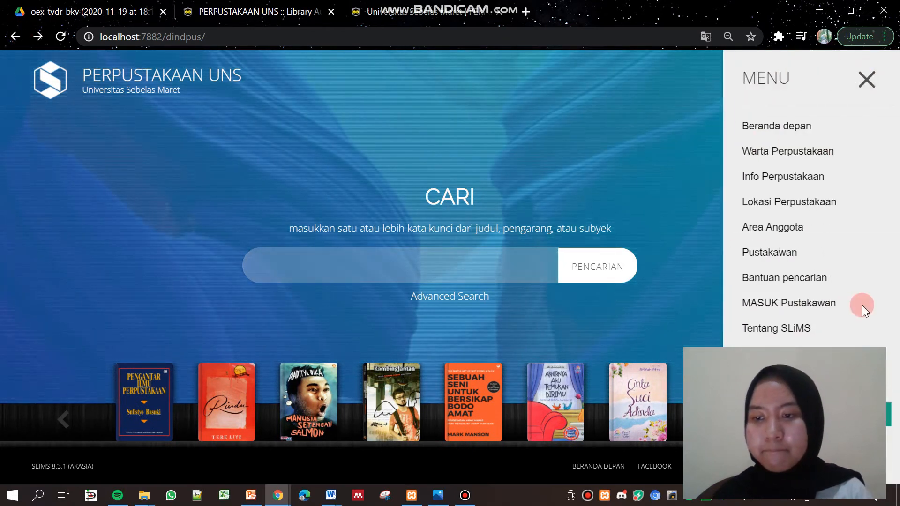
left_click(793, 303)
left_click(59, 286)
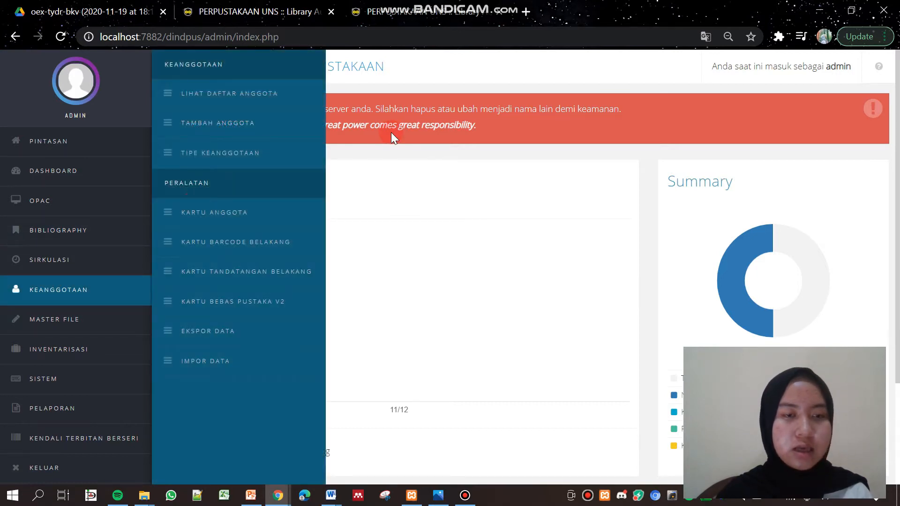
left_click(274, 96)
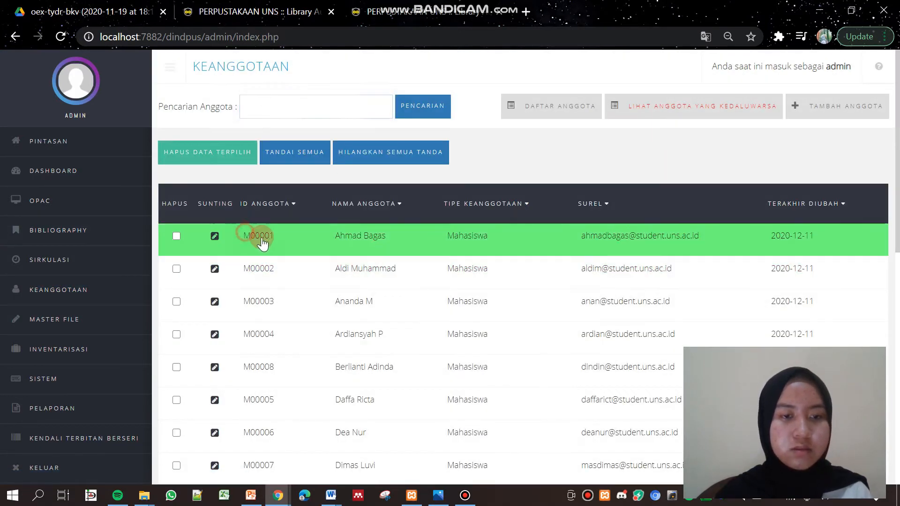
double_click(259, 236)
right_click(261, 239)
left_click(277, 243)
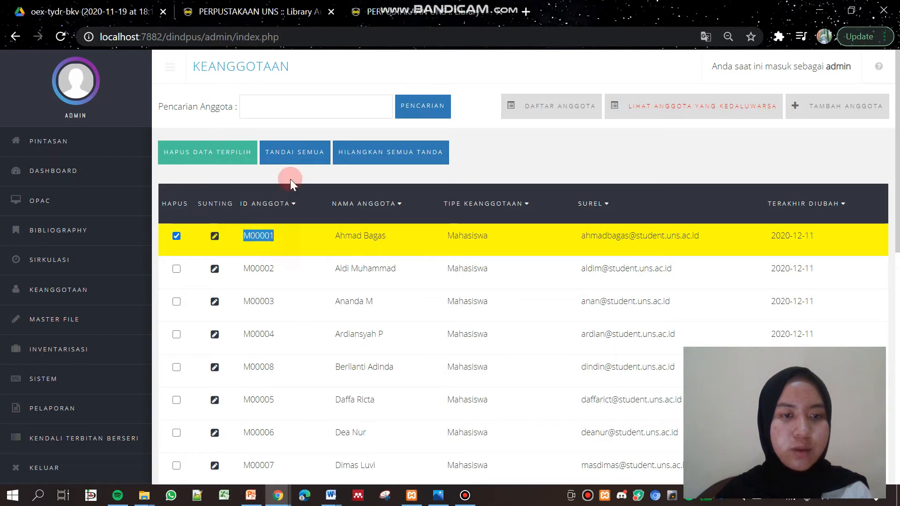
Paste M00001 into ID Anggota and start its circulation transaction, showing K00006N due 2020-12-18
left_click(244, 8)
right_click(272, 149)
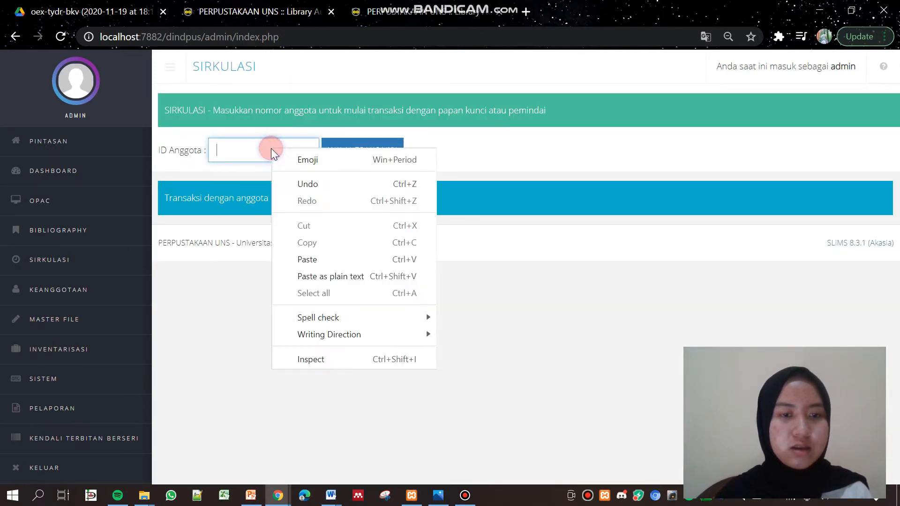
left_click(311, 258)
left_click(347, 148)
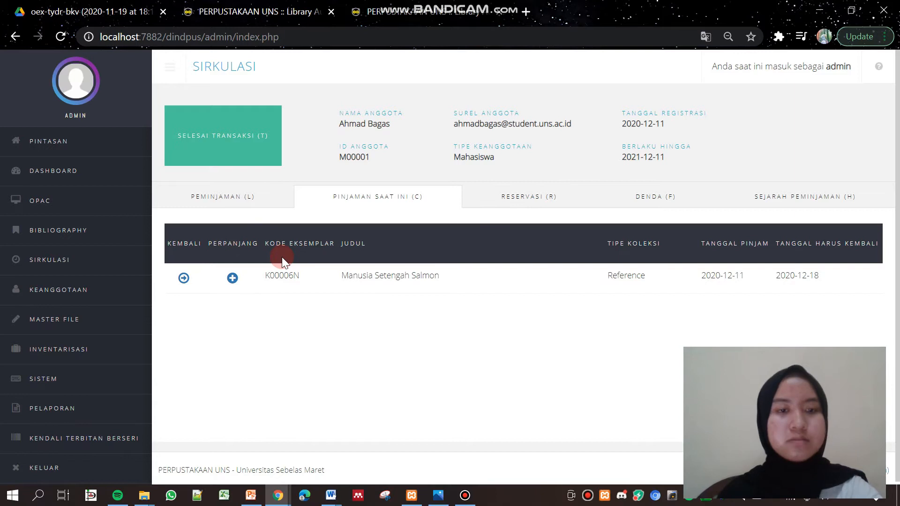
Load the PERPUSTAKAAN UNS site in a new tab and go to the Area Anggota login
left_click(416, 14)
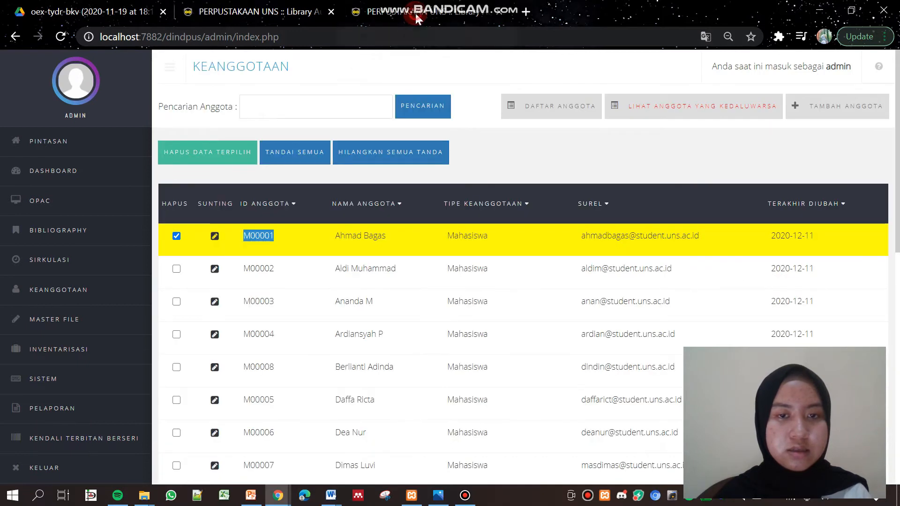
left_click(519, 13)
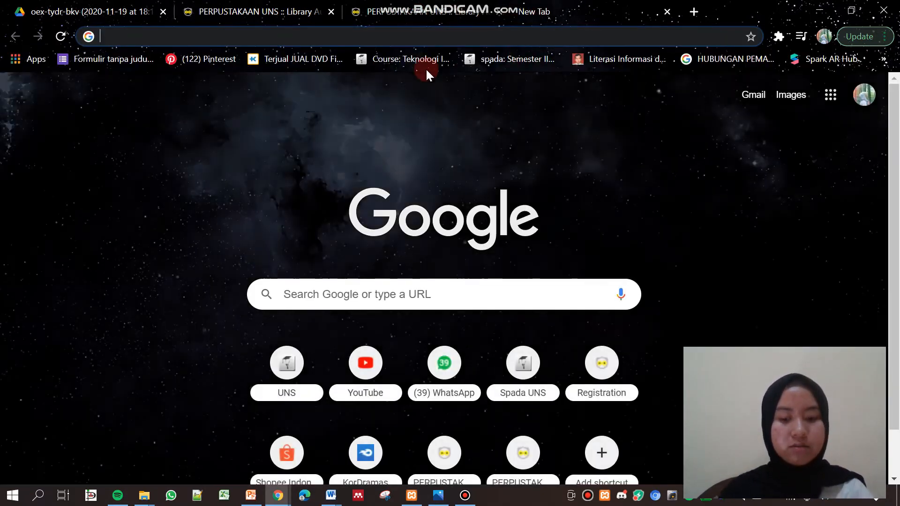
type("dind")
left_click(296, 206)
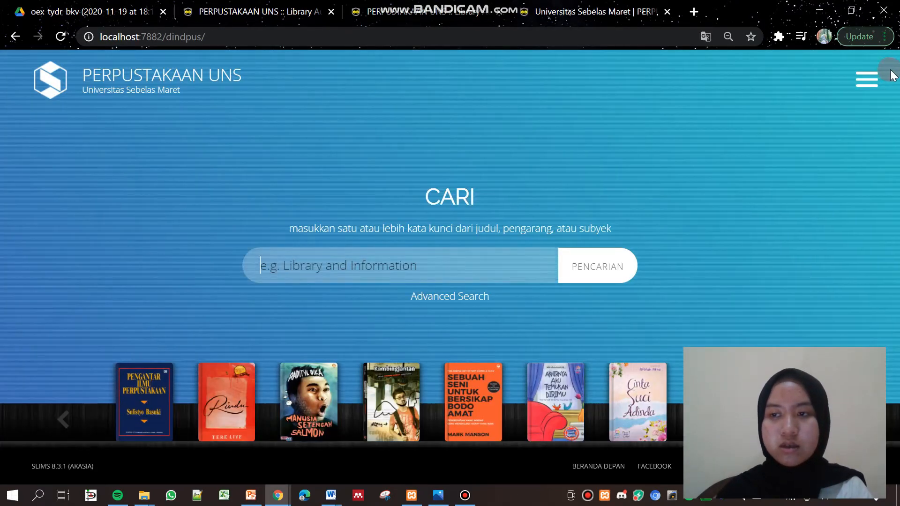
left_click(866, 78)
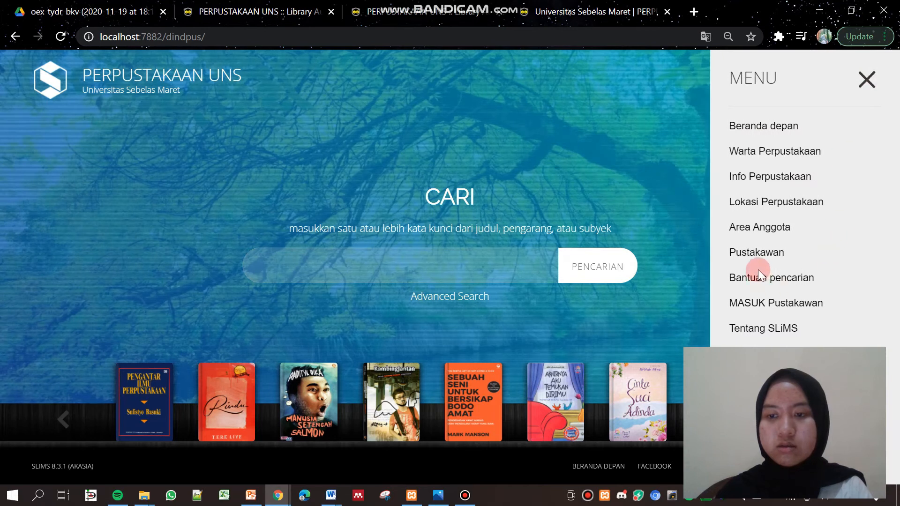
left_click(775, 229)
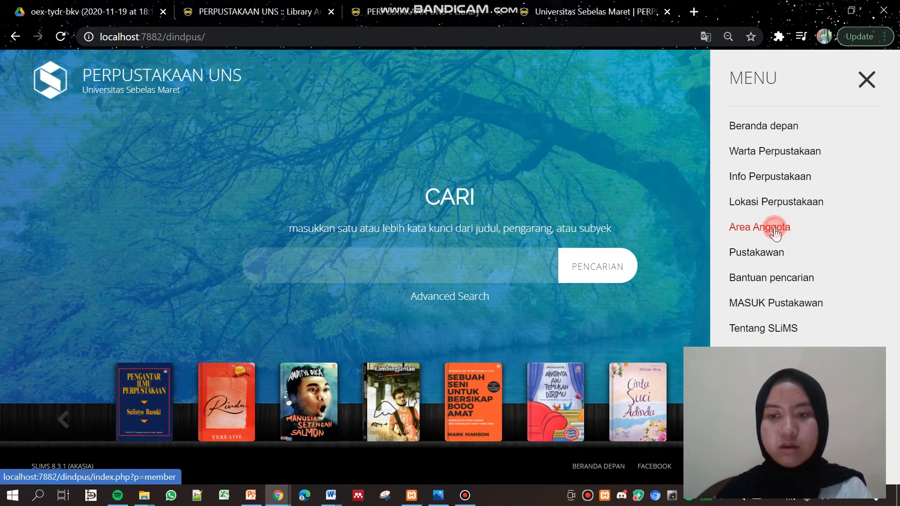
Log in to Area Anggota as member M00001 with the member's password
scroll(896, 217, "down", 3)
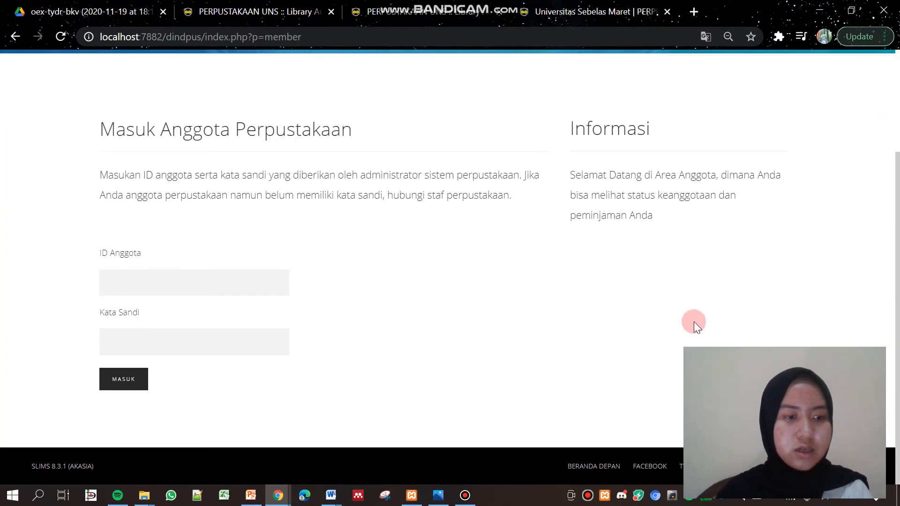
left_click(216, 283)
type("M")
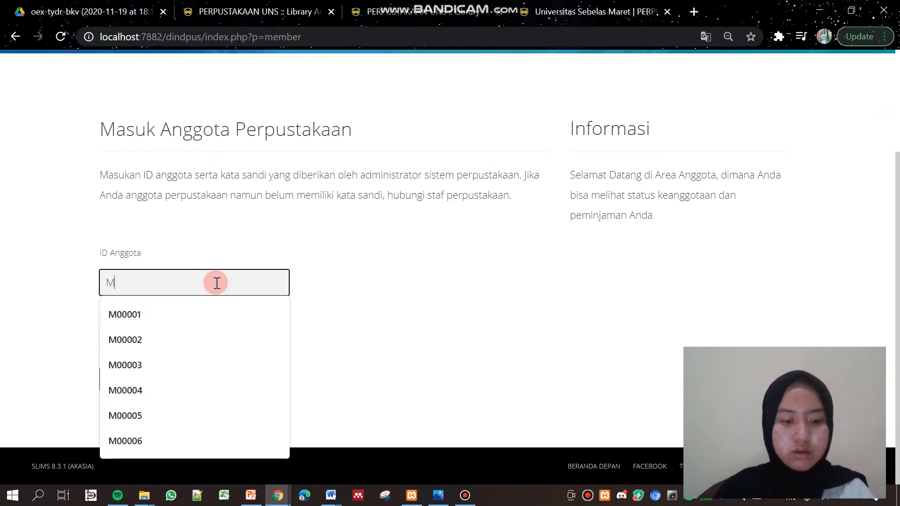
type("0001")
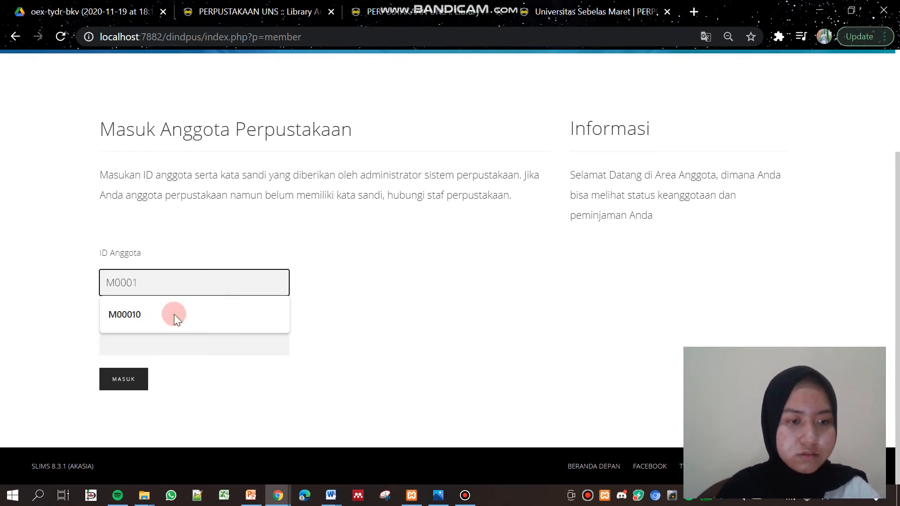
left_click(180, 284)
key("BackSpace")
type("01")
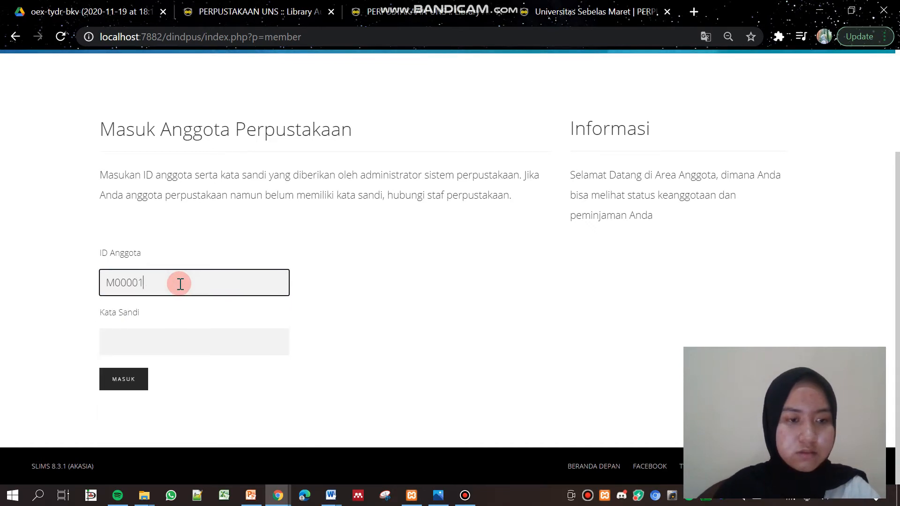
left_click(162, 339)
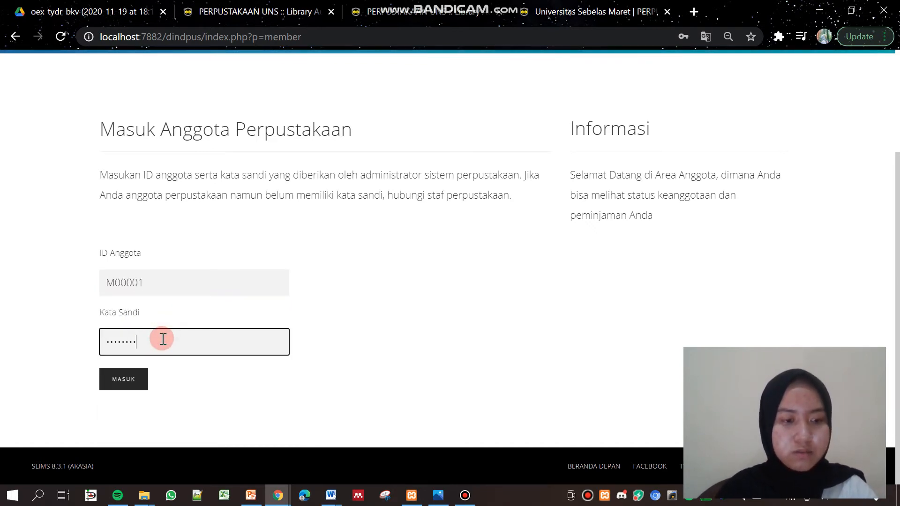
left_click(117, 387)
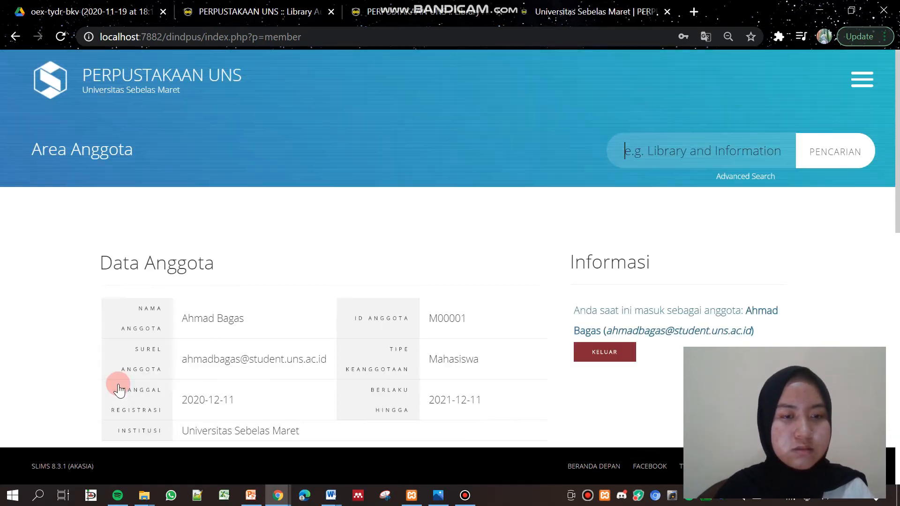
Review the member's current loan K00006N, then return to the staff Sirkulasi transaction
left_click_drag(895, 120, 897, 276)
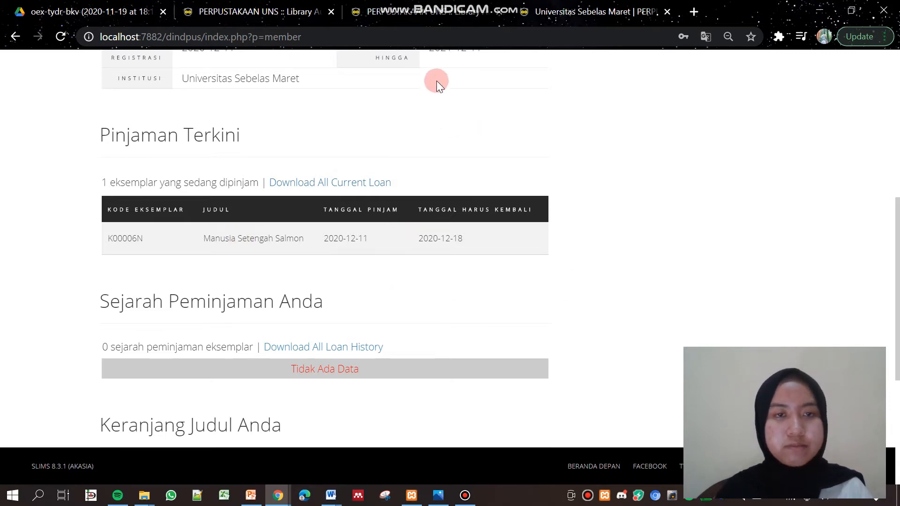
left_click(230, 8)
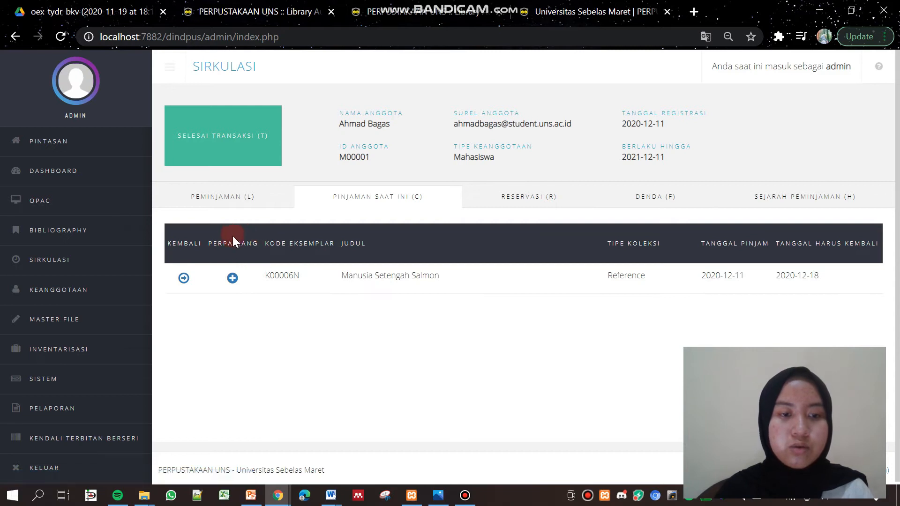
Return copy K00006N from the member's current loans and confirm it
left_click(231, 281)
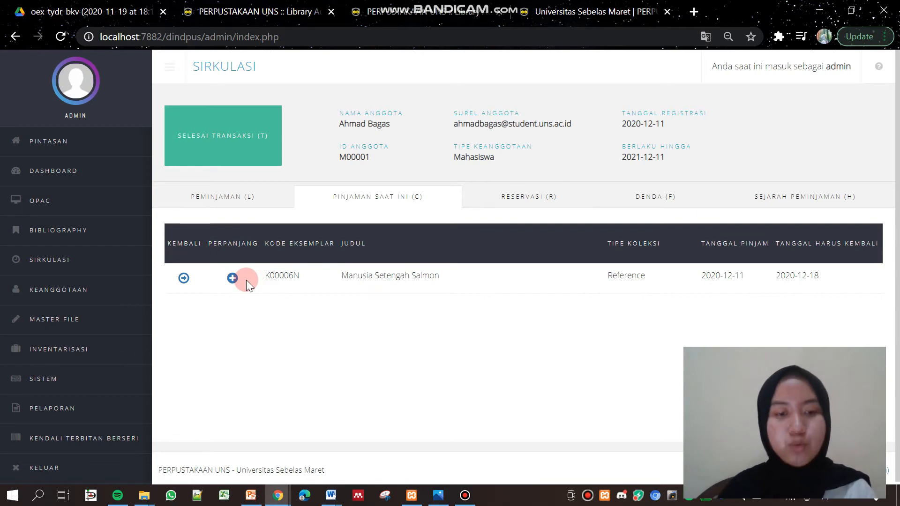
left_click(184, 282)
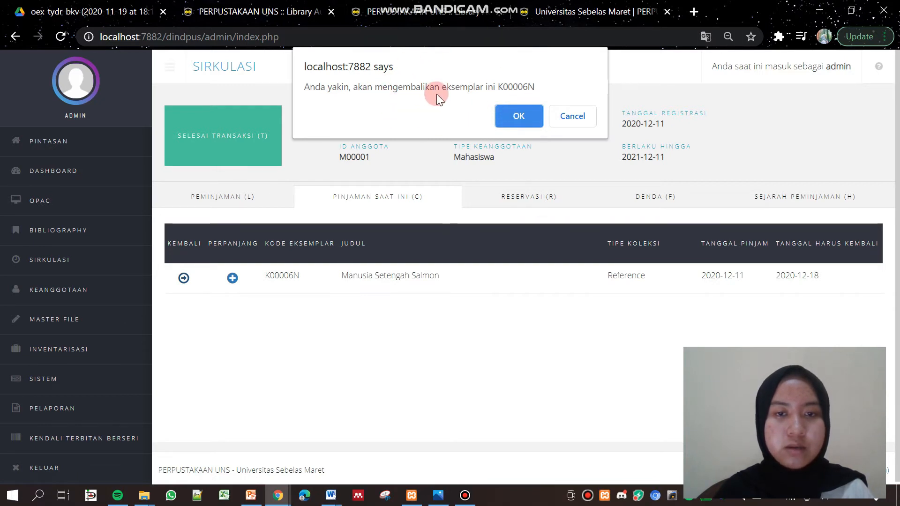
left_click(523, 114)
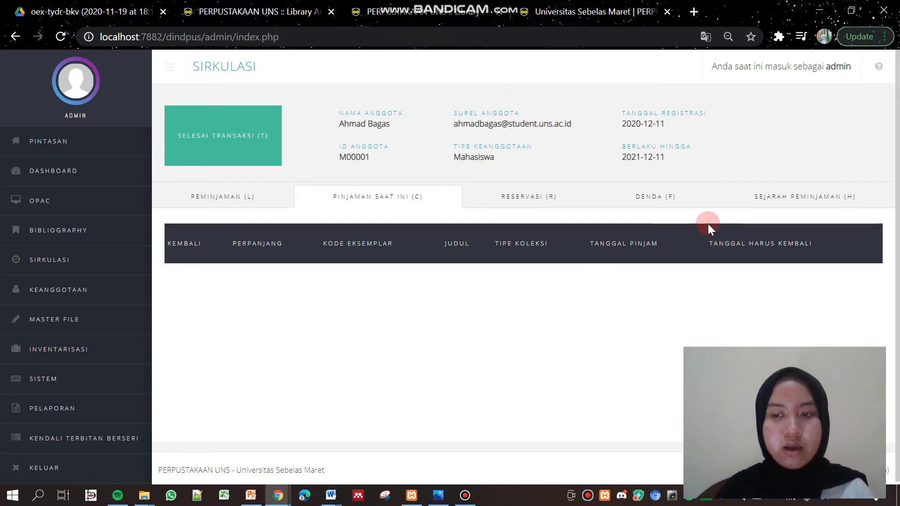
Check the loan history showing K00006N returned 2020-12-11, then reopen the Peminjaman form
left_click(823, 202)
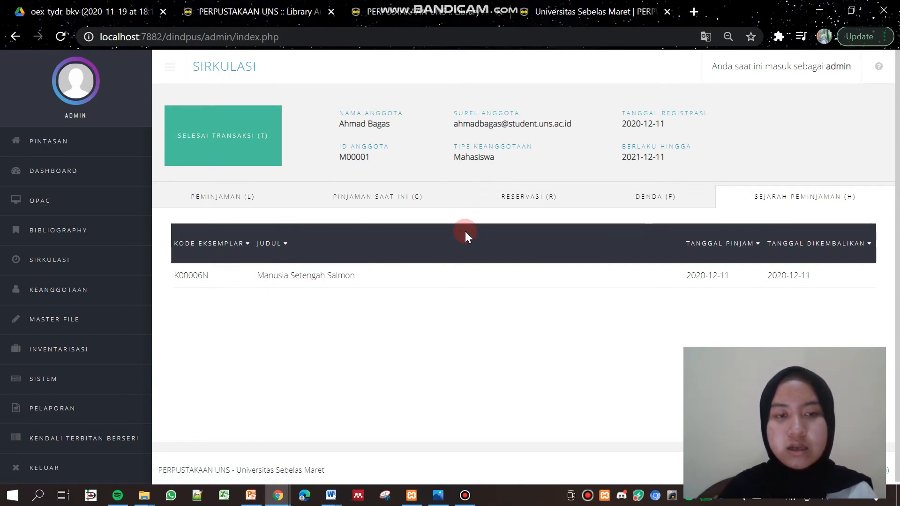
left_click(223, 210)
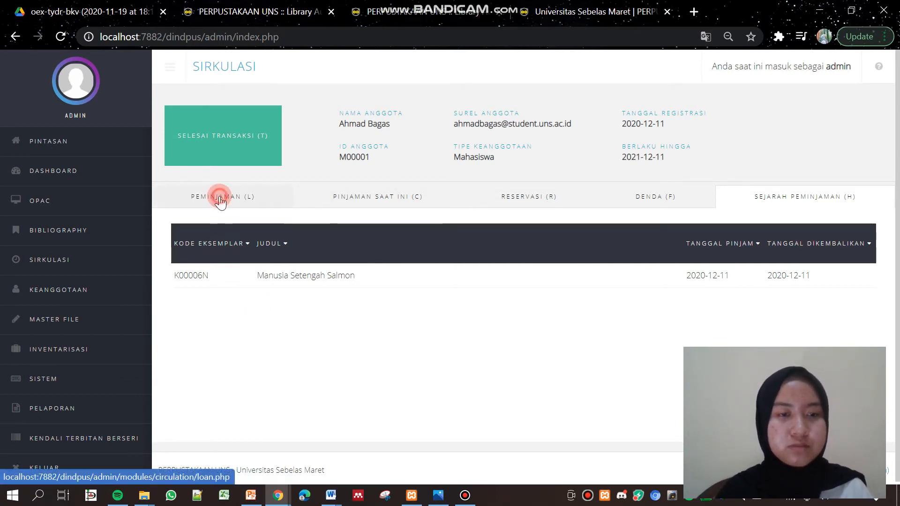
left_click(392, 243)
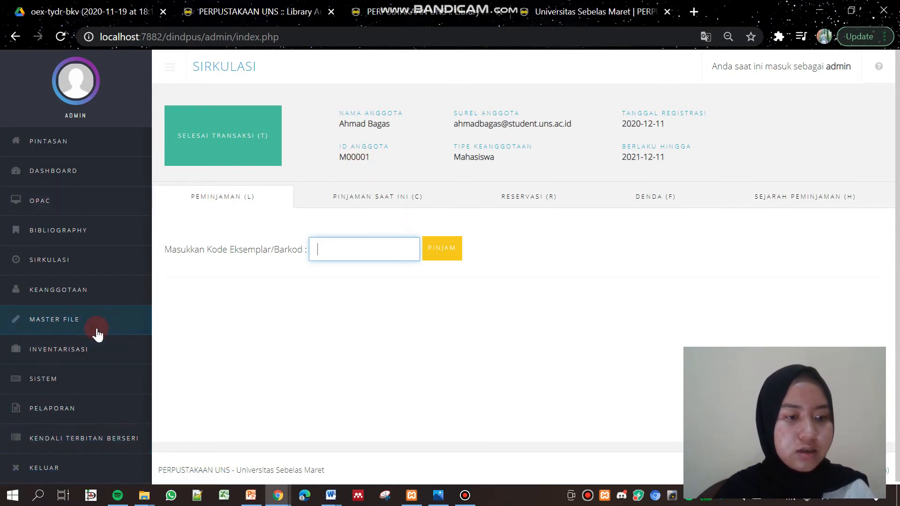
Open Sirkulasi > Pengembalian Kilat, then go from the R00001U–R00005U copies page back home
left_click(95, 274)
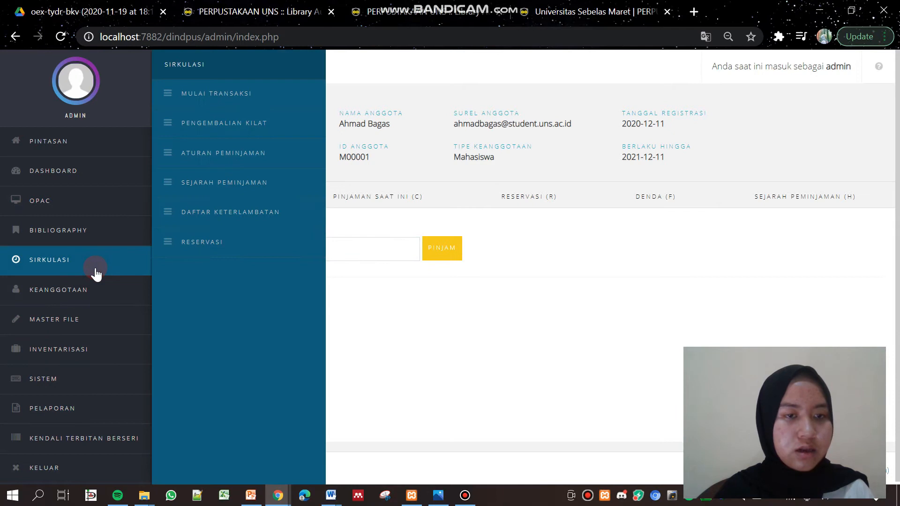
left_click(255, 127)
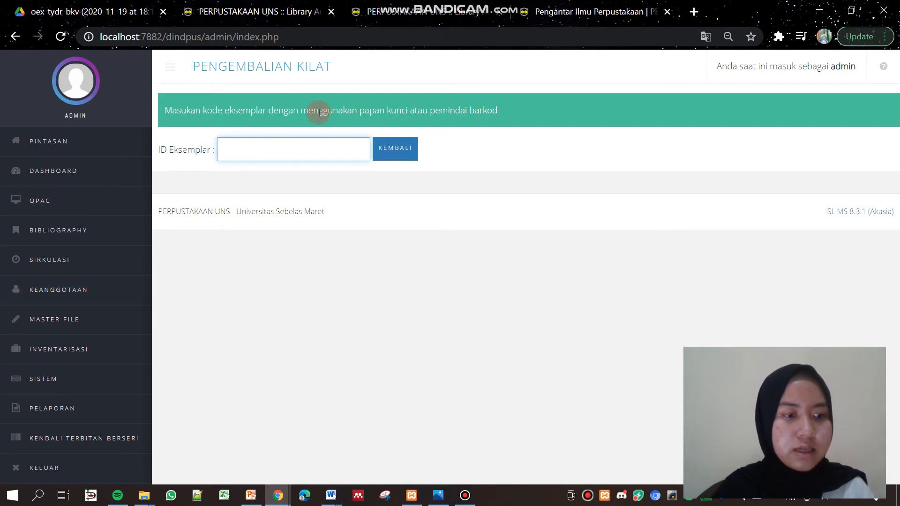
left_click(609, 6)
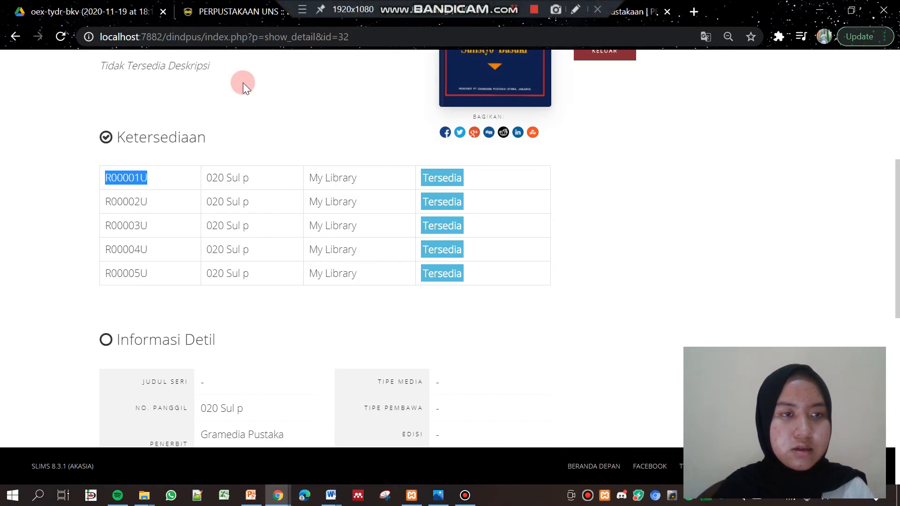
left_click(16, 38)
Log the previous member out of Area Anggota
left_click(873, 76)
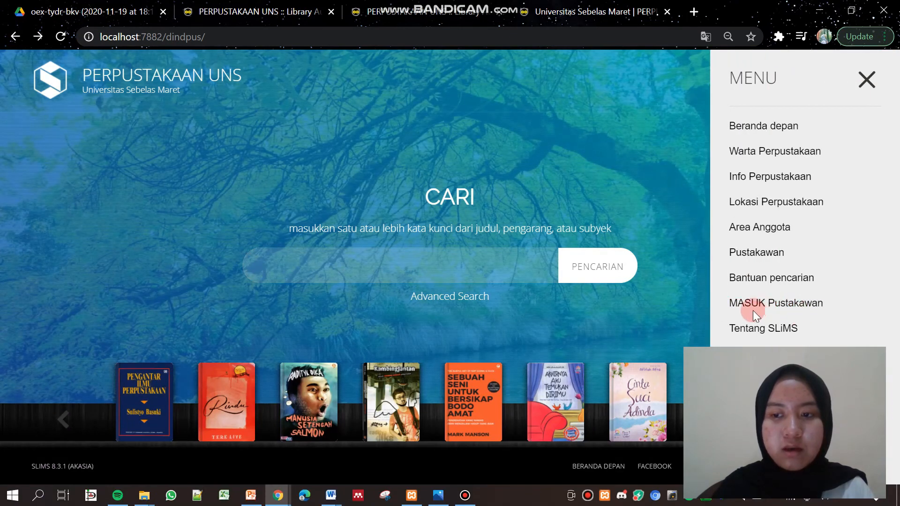
left_click(769, 227)
left_click_drag(896, 120, 897, 166)
left_click(600, 239)
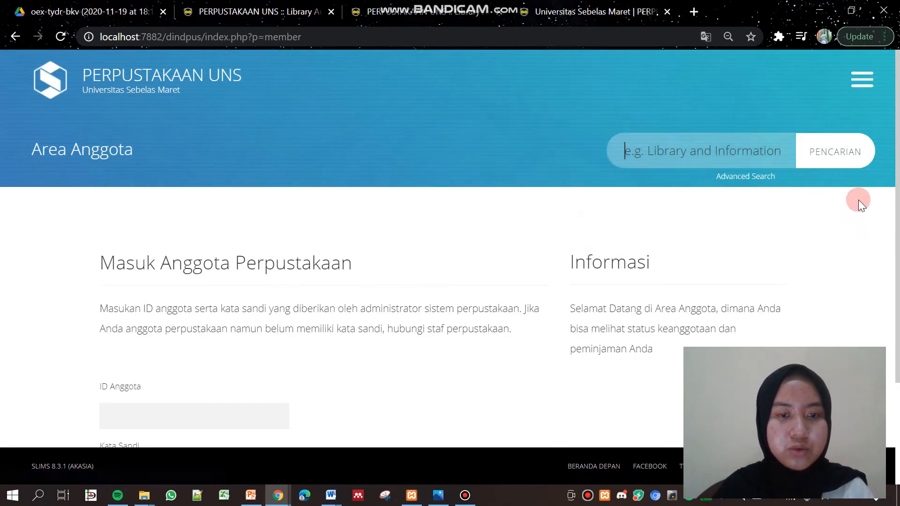
Log in as member M00002 and view current loans B00001N and R00001U
left_click_drag(897, 197, 897, 239)
left_click(202, 337)
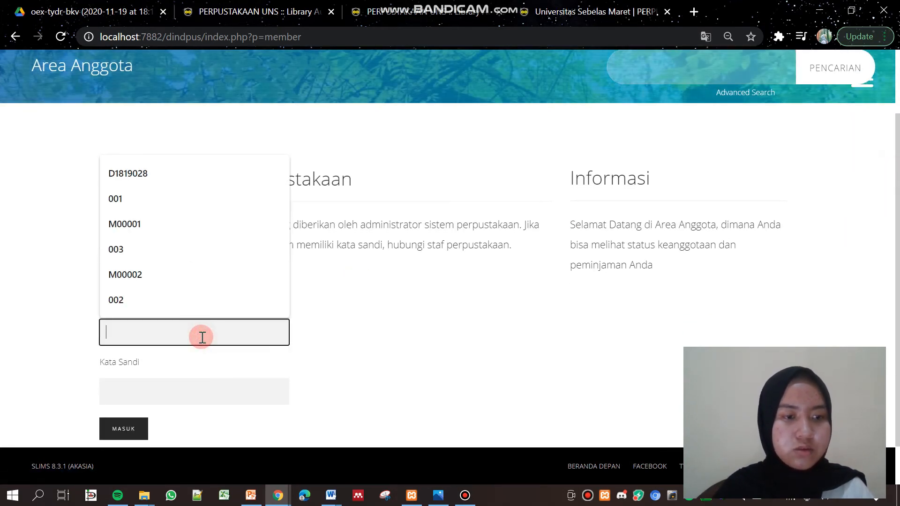
left_click(133, 274)
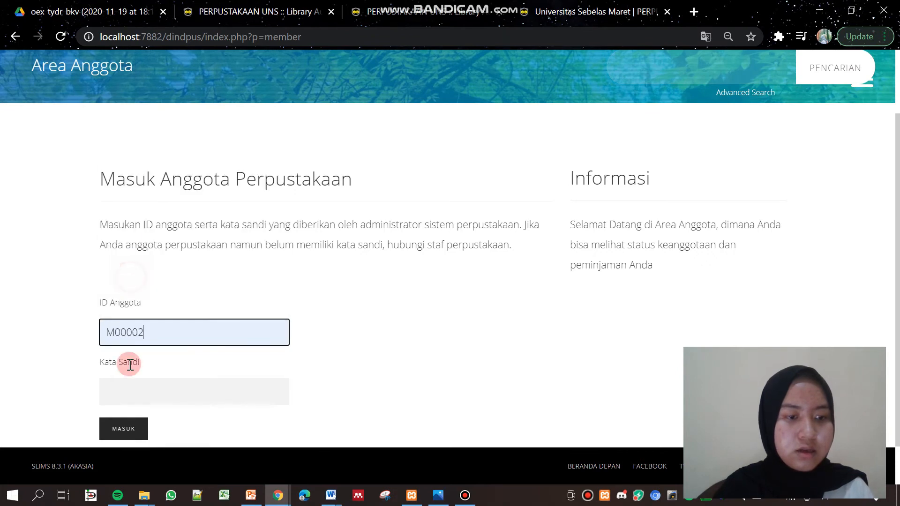
left_click(137, 395)
type("1234")
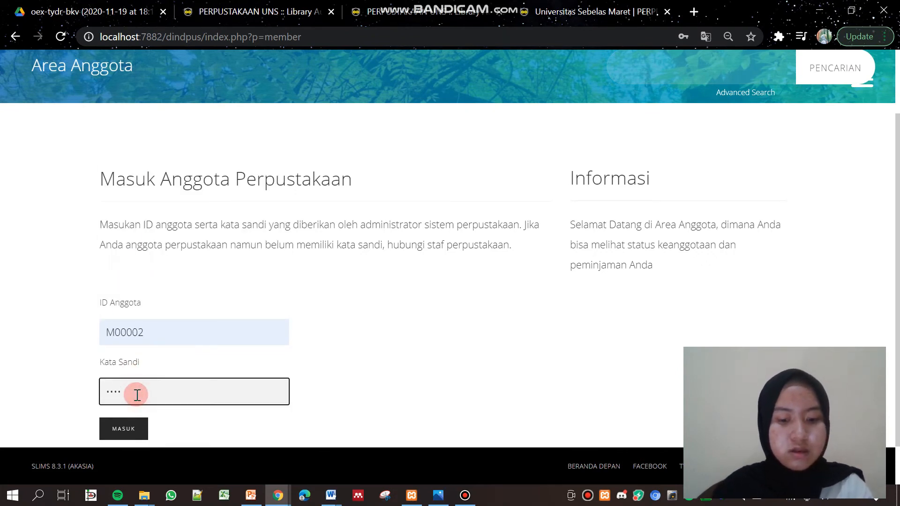
left_click(131, 427)
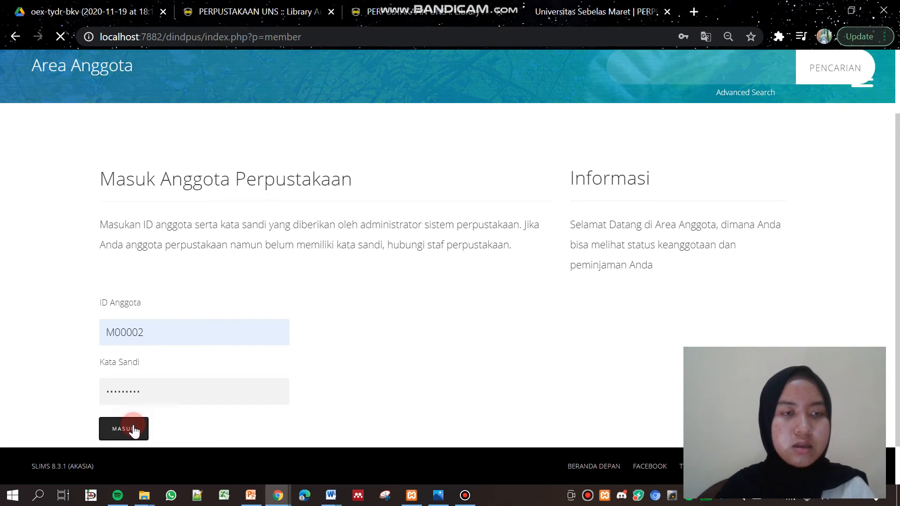
left_click_drag(895, 99, 896, 238)
scroll(897, 155, "up", 1)
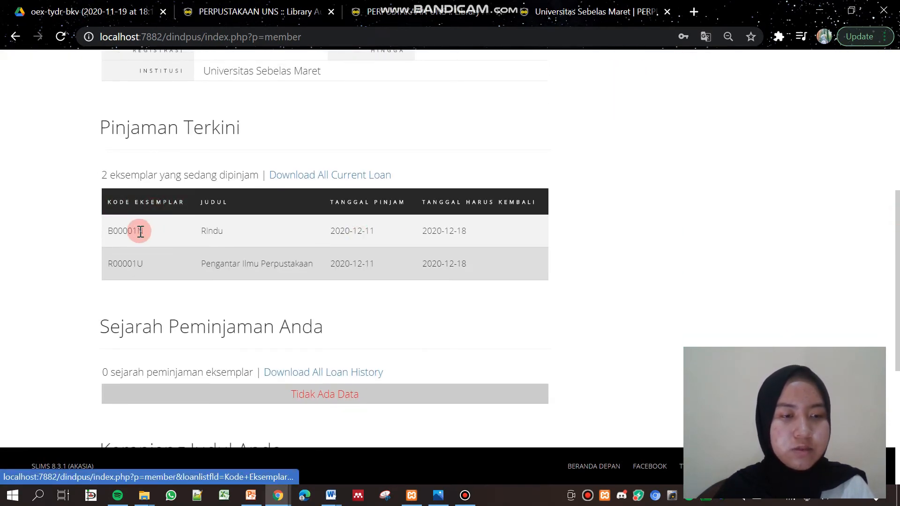
Copy the code B00001N from the member's current loans
left_click_drag(104, 225, 156, 234)
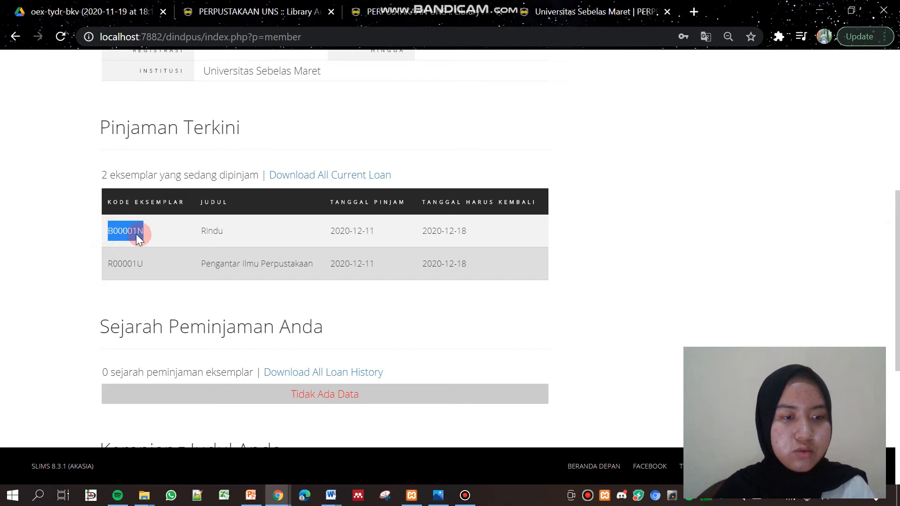
right_click(137, 239)
left_click(139, 244)
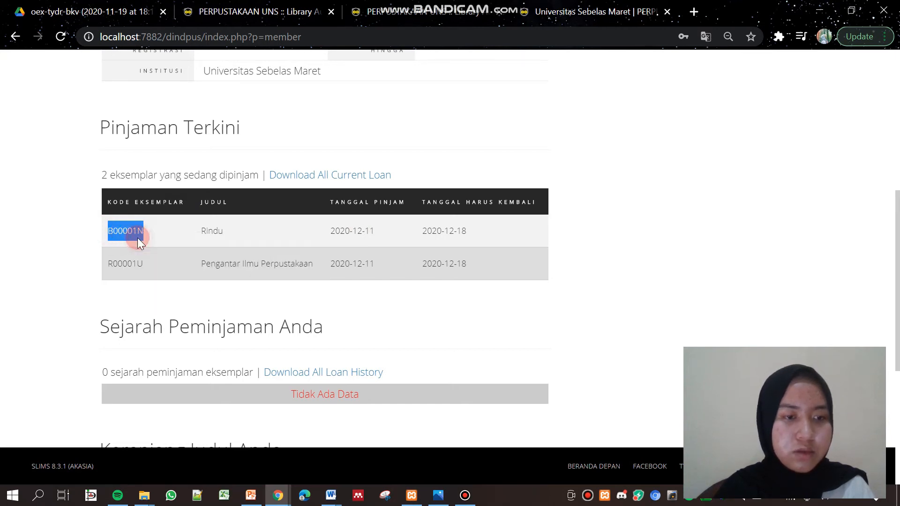
Paste B00001N into the quick-return ID Eksemplar field and return it
left_click(300, 10)
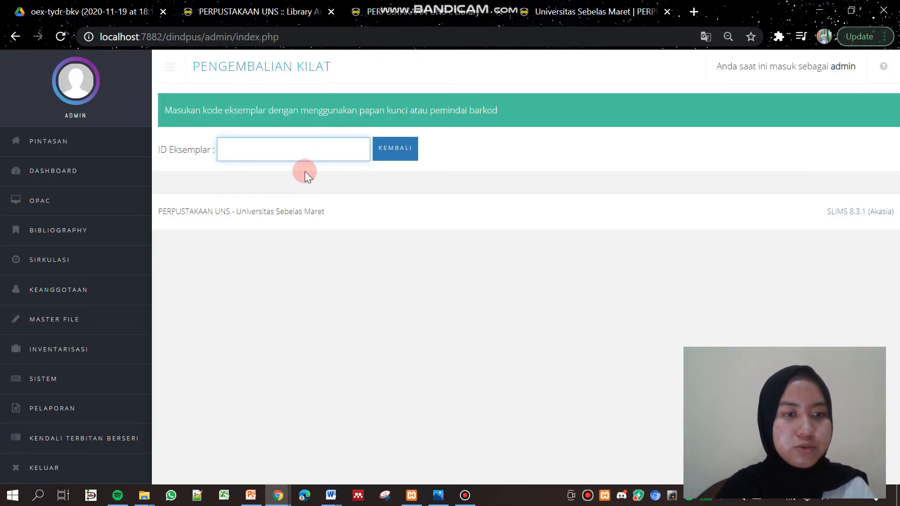
right_click(278, 153)
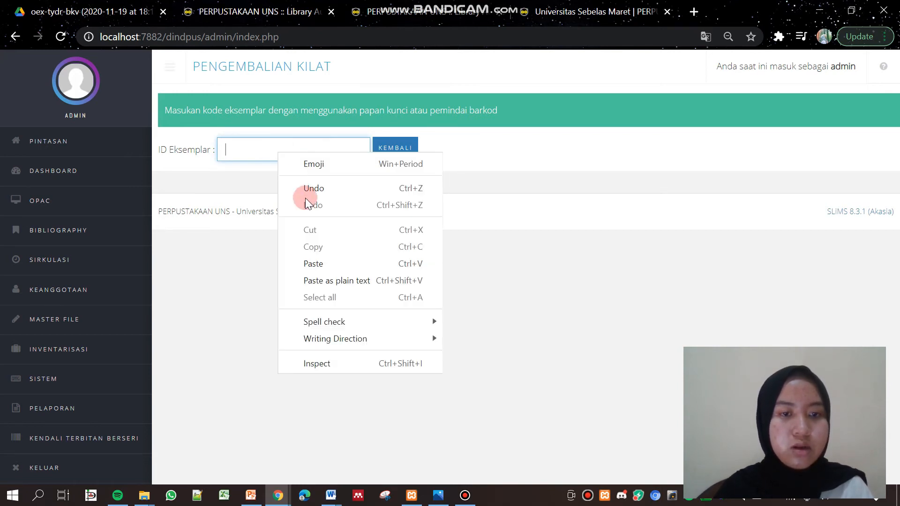
left_click(313, 264)
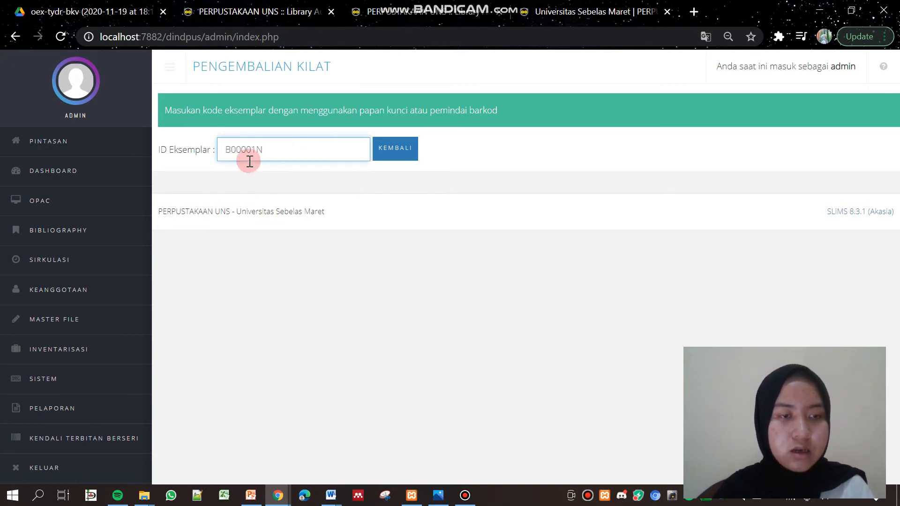
left_click(581, 9)
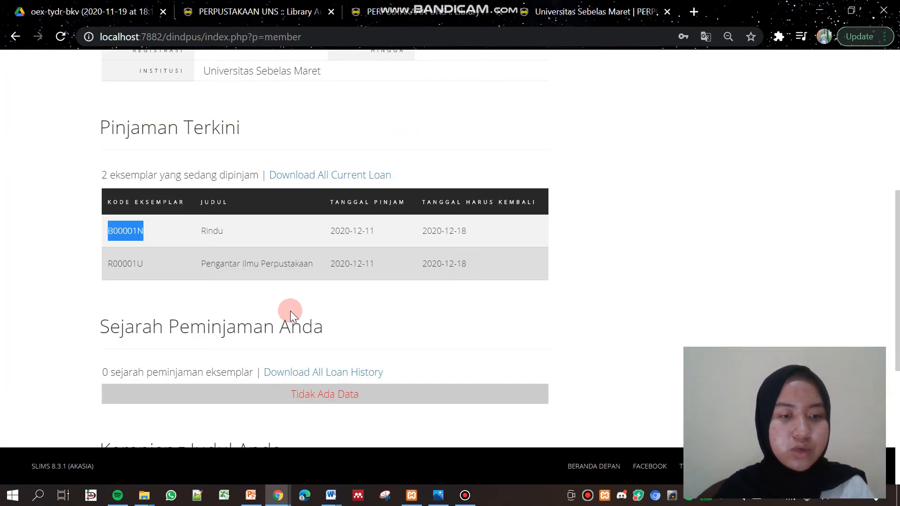
left_click(281, 10)
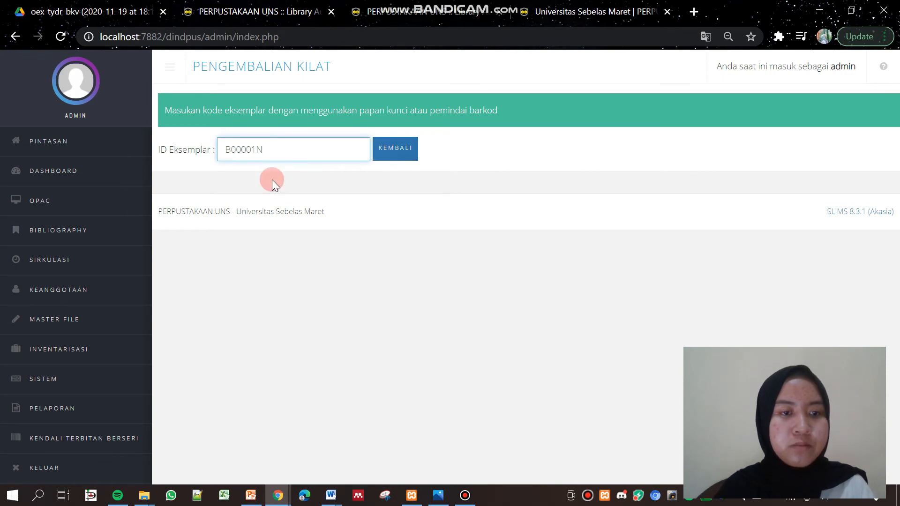
left_click(396, 151)
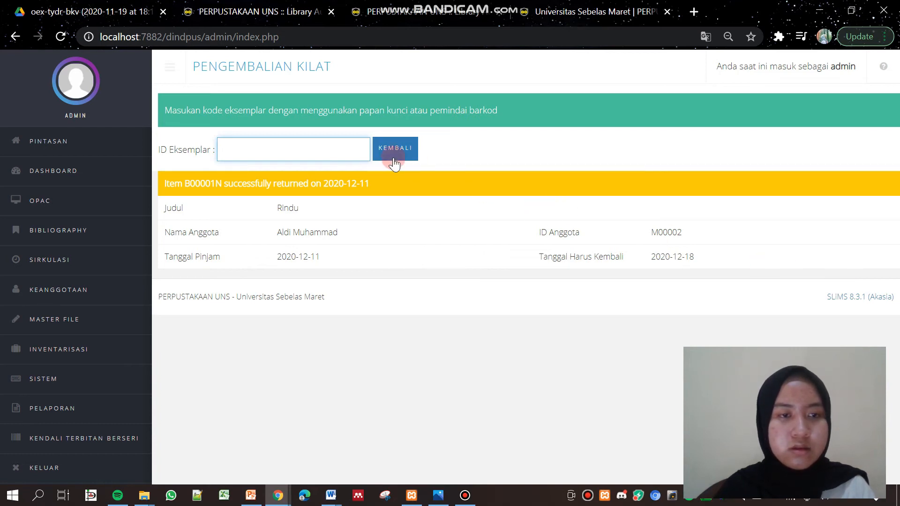
Reload the member page to see Rindu (B00001N) in Sejarah Peminjaman, then return to Pengembalian Kilat
left_click(644, 10)
left_click(61, 37)
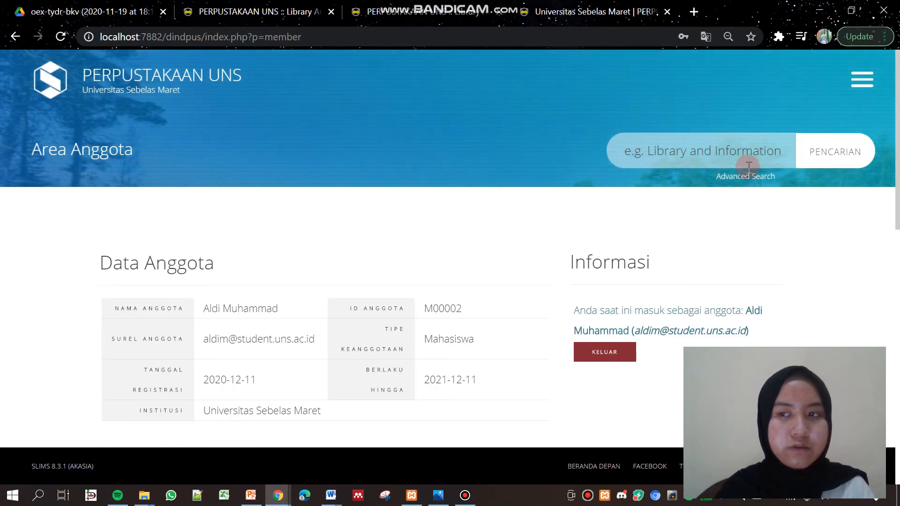
left_click_drag(892, 100, 892, 231)
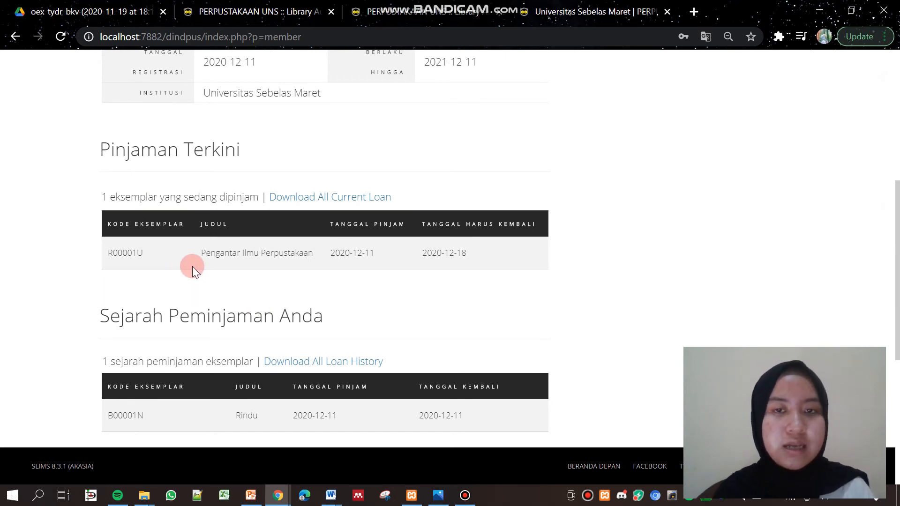
left_click(259, 7)
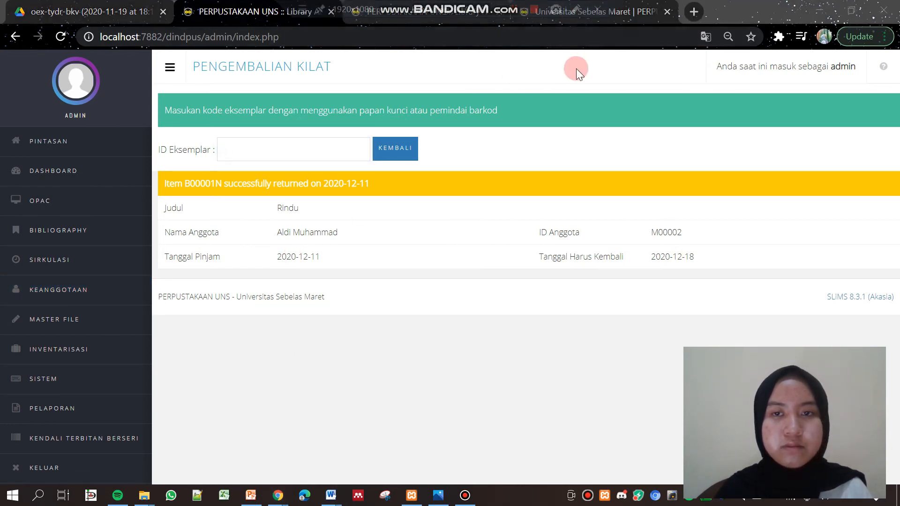
Copy the loan code R00001U from the member's current loans
left_click(582, 12)
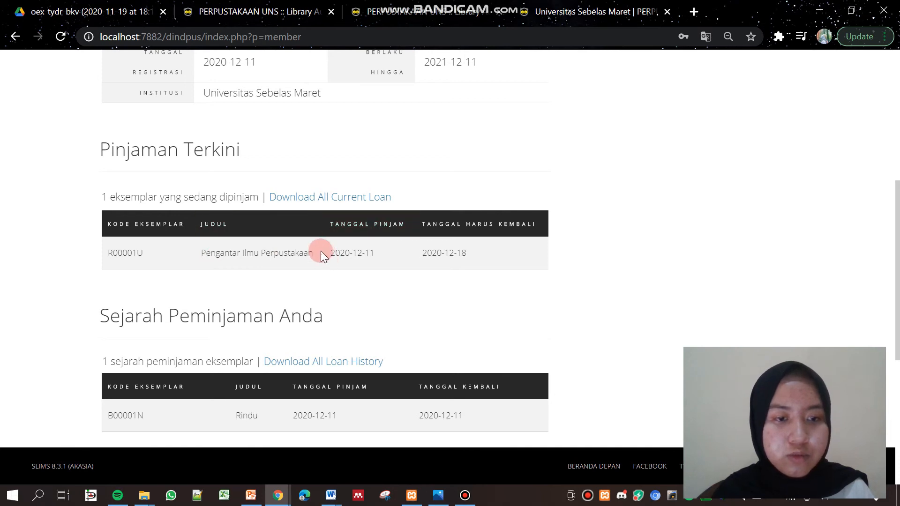
left_click_drag(109, 253, 155, 259)
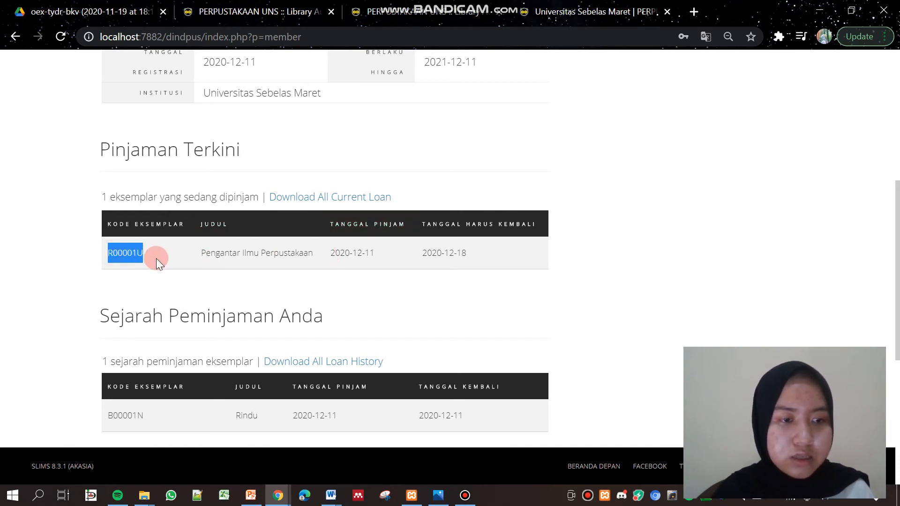
right_click(136, 257)
left_click(157, 259)
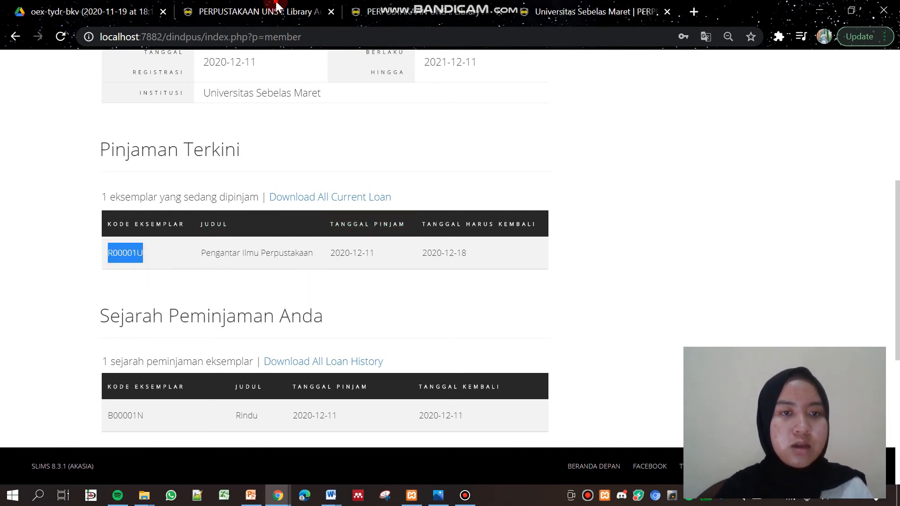
Bring up the Sirkulasi start-transaction page in the admin area
left_click(276, 11)
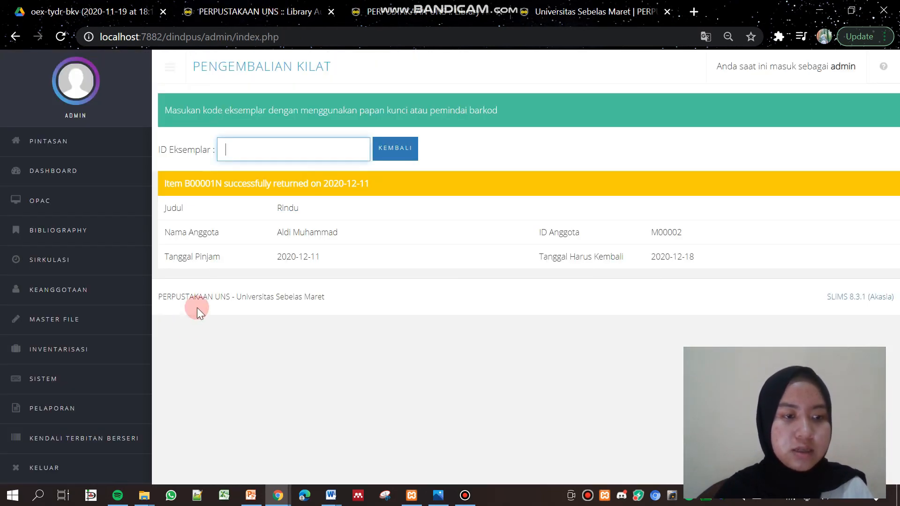
left_click(94, 292)
left_click(77, 355)
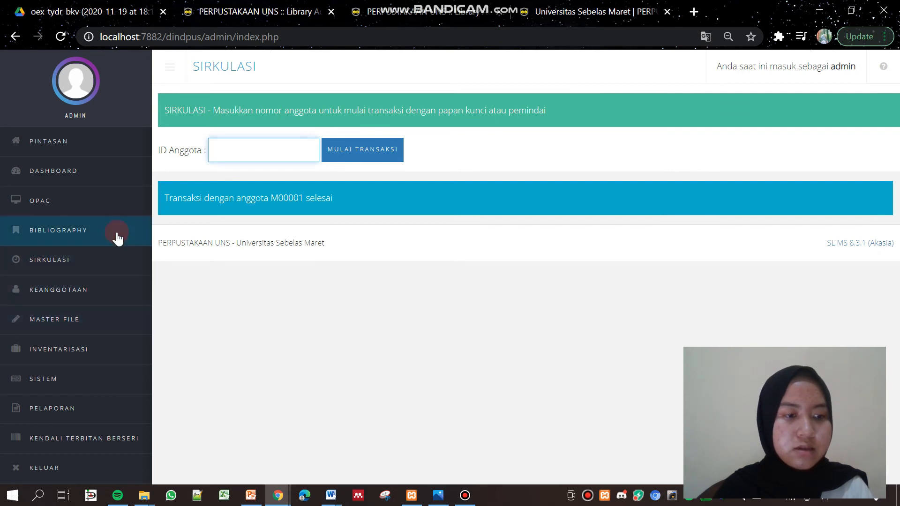
Start a circulation transaction for member M00001 (found by typing M000) and glance at their loan page
left_click(84, 261)
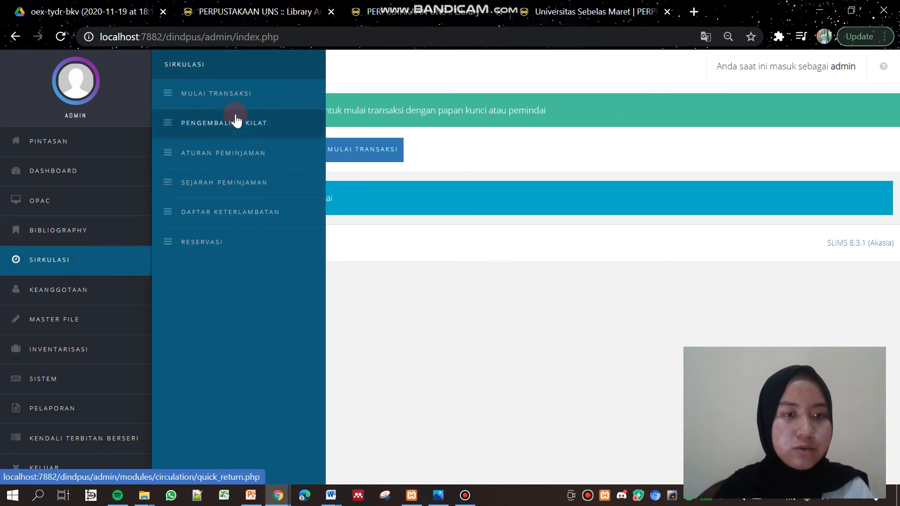
left_click(249, 95)
left_click(259, 144)
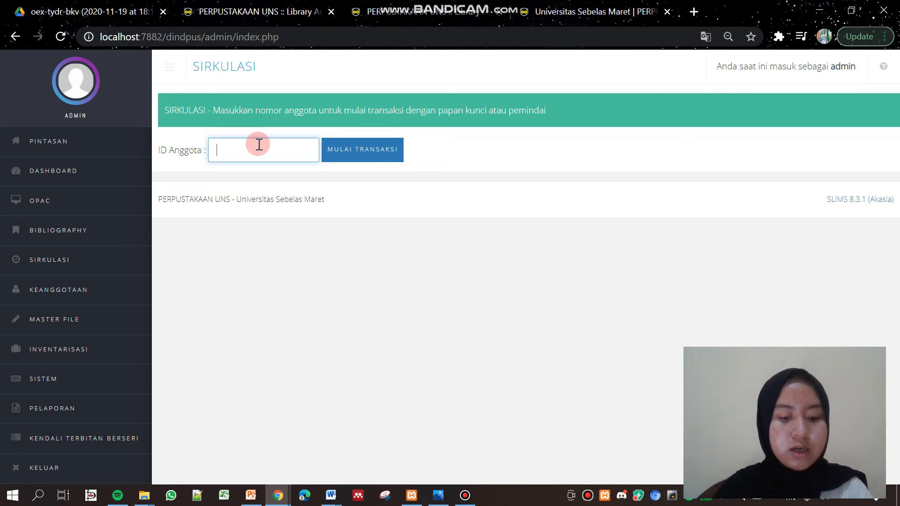
type("M000")
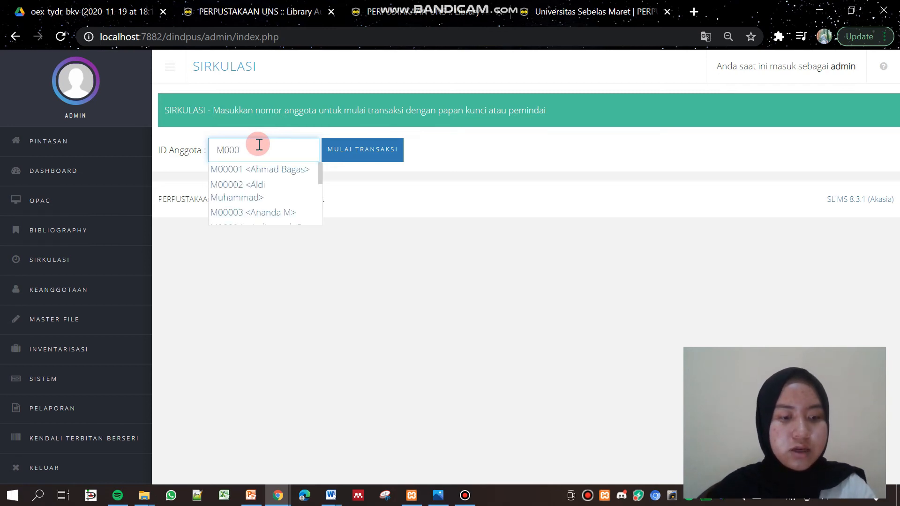
left_click(262, 169)
left_click(342, 160)
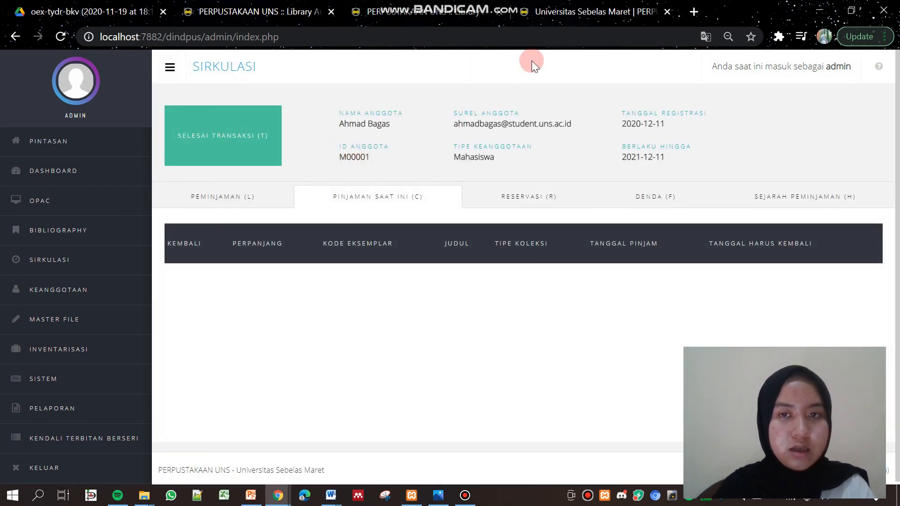
left_click(577, 10)
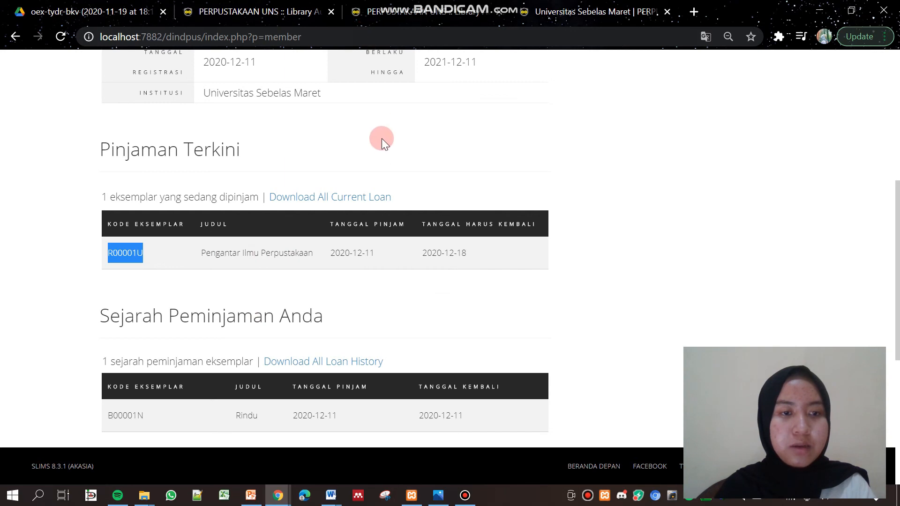
left_click(261, 9)
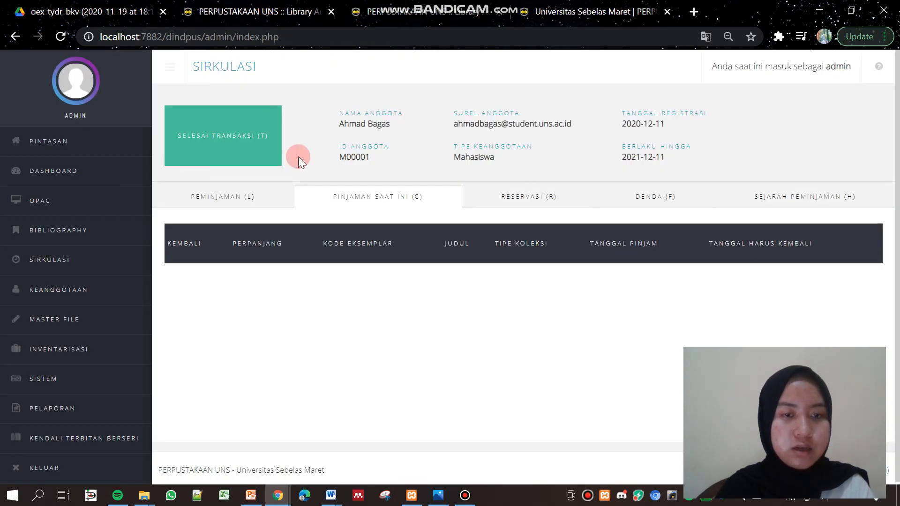
Search the collection for 'Pengantar' and add a reservation for copy R00001U, then acknowledge the confirmation
left_click(531, 201)
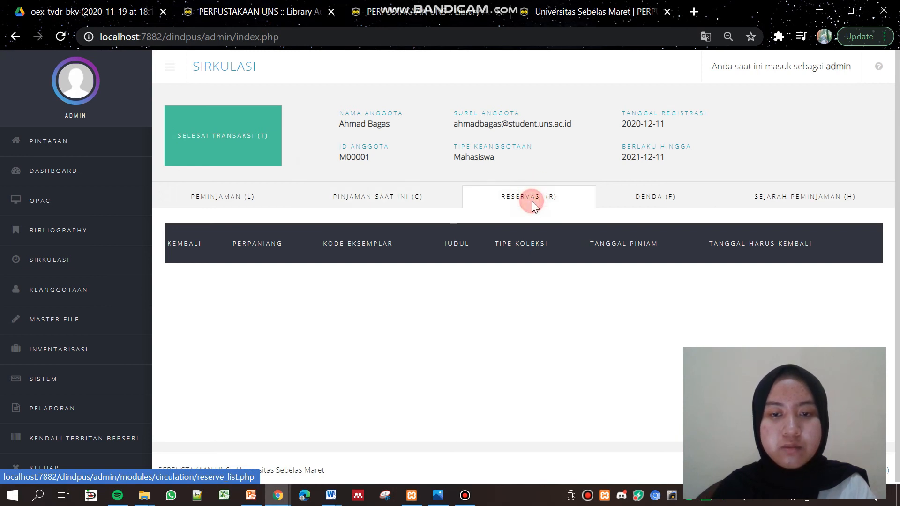
left_click(262, 269)
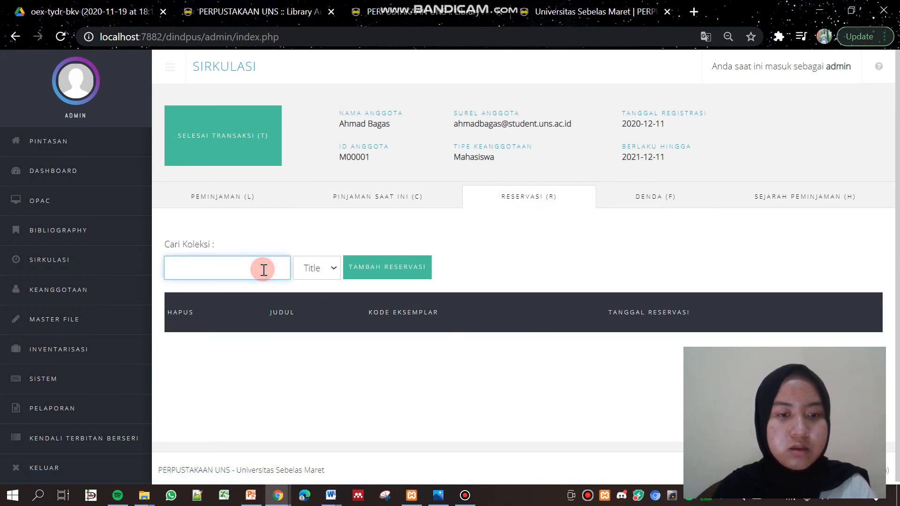
left_click(308, 269)
left_click(308, 269)
left_click(237, 268)
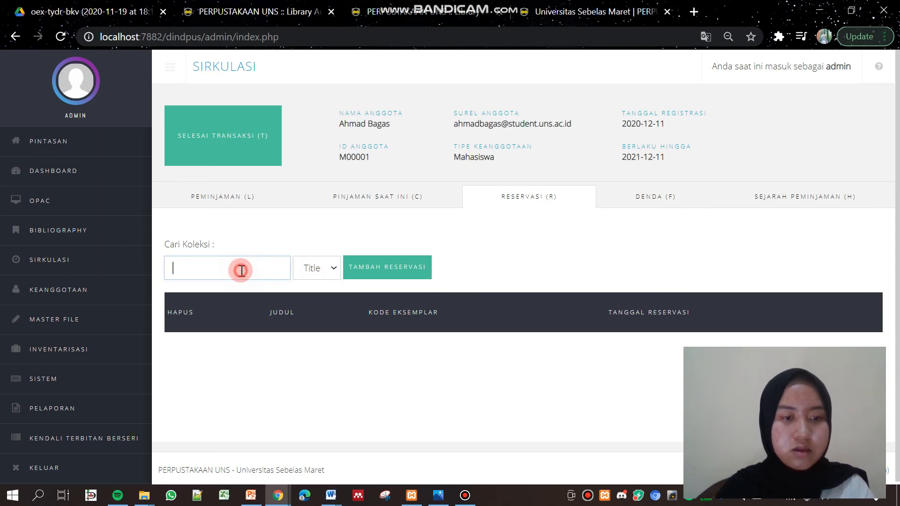
type("Pengantar Ilmu")
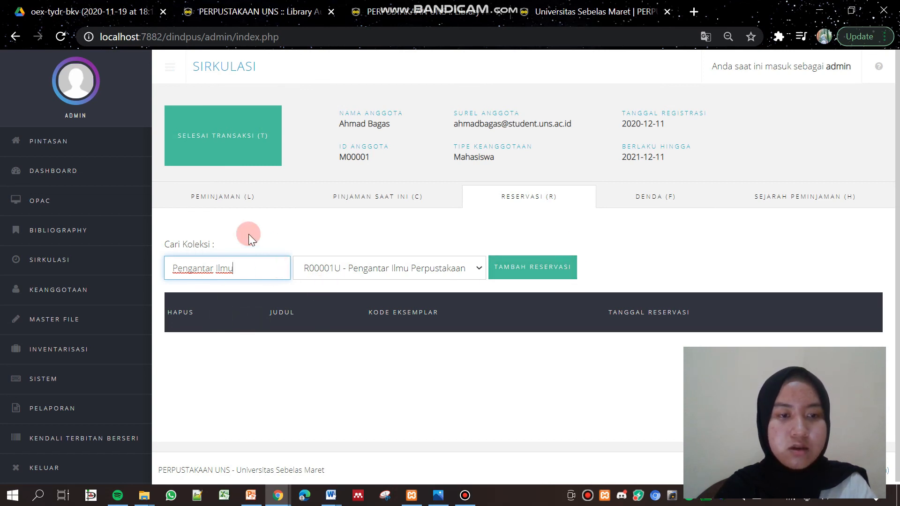
left_click(321, 266)
left_click(531, 267)
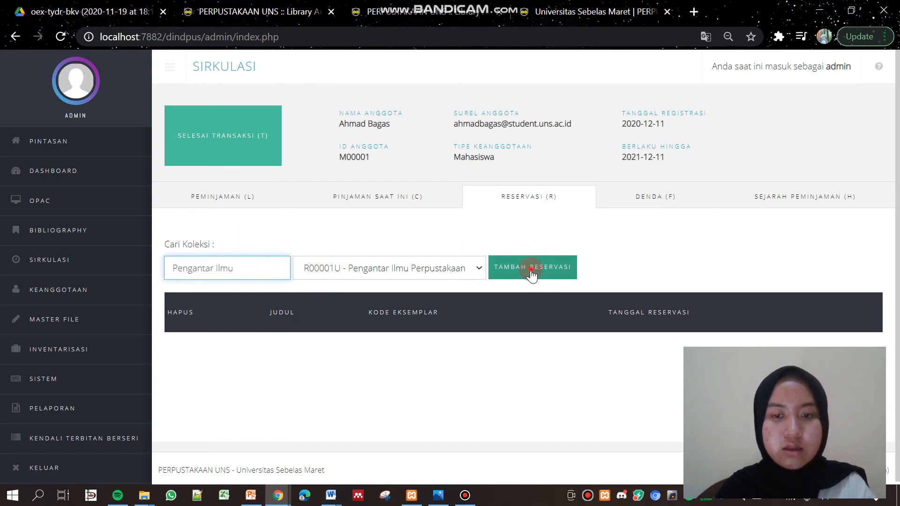
left_click(574, 115)
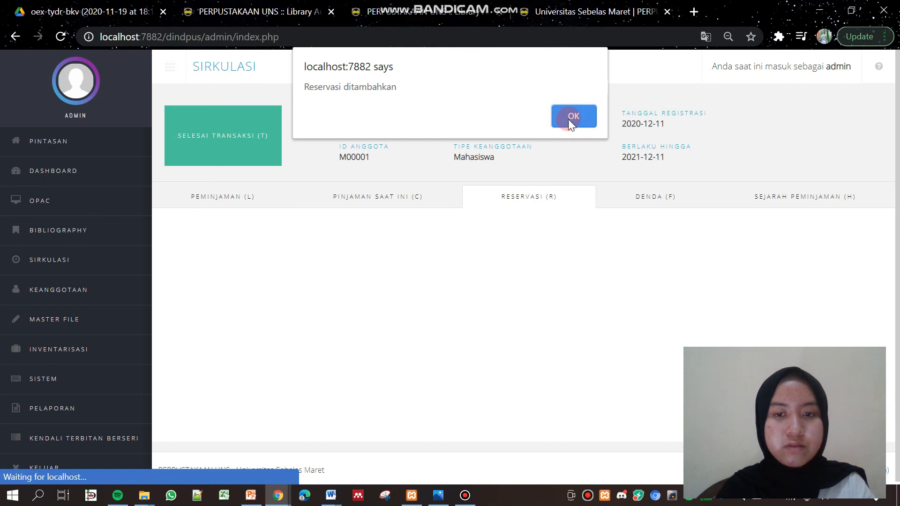
left_click(569, 118)
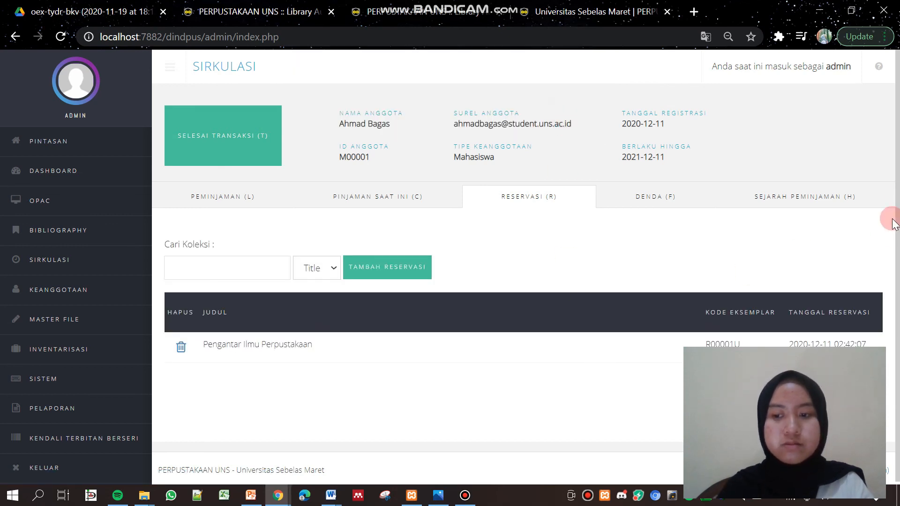
View the member's loan page listing R00001U on loan until 2020-12-18, then minimise the browser
left_click_drag(898, 196, 899, 294)
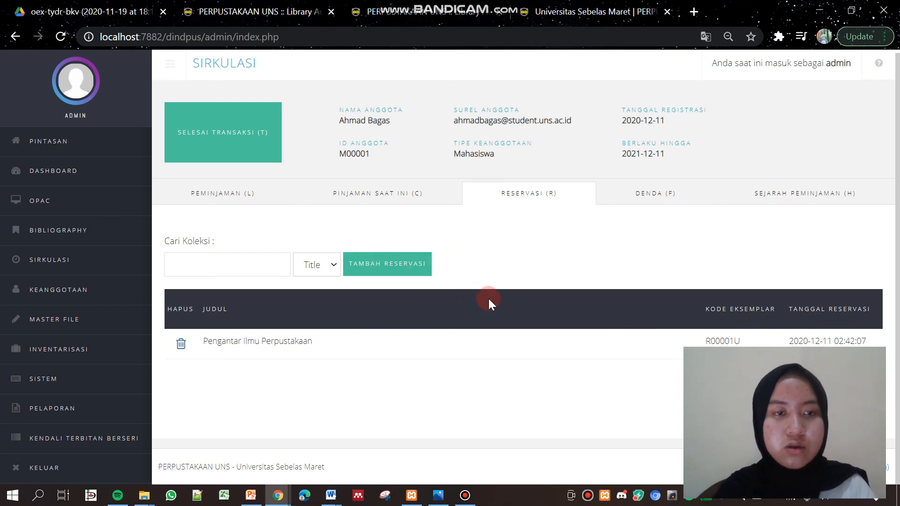
left_click(562, 6)
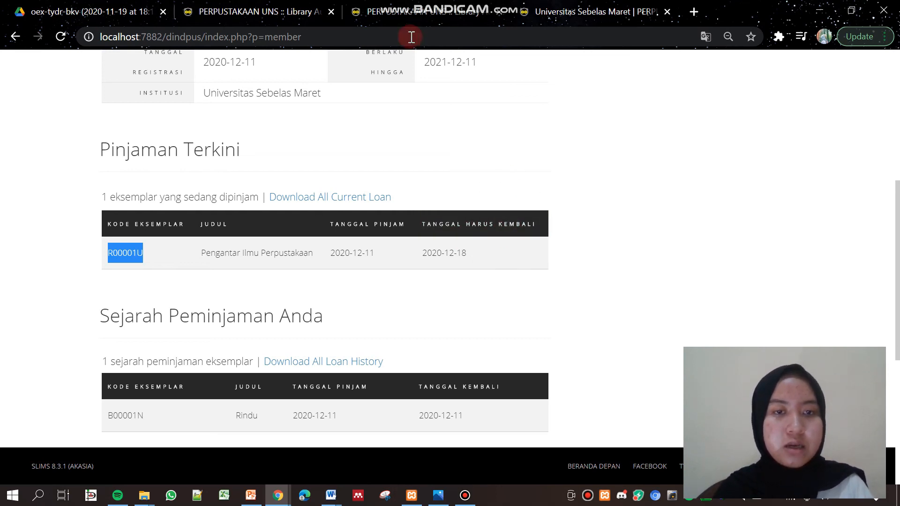
left_click(819, 10)
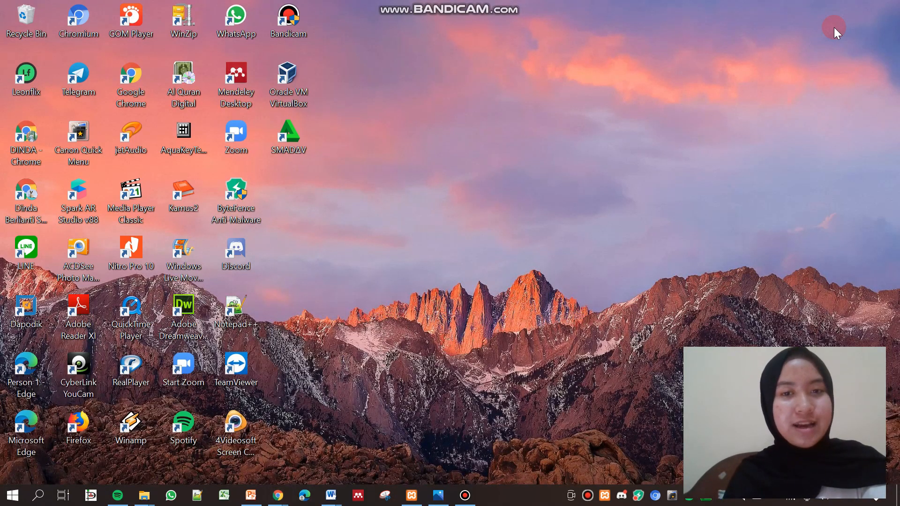